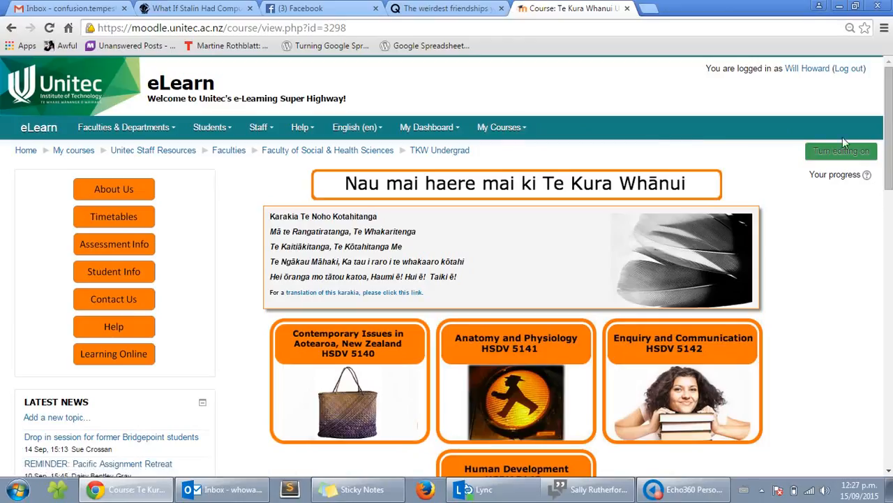
Step: Turn on editing for the TKW Undergrad course and open its Forums page
{"action": "left_click", "coordinate": [850, 152]}
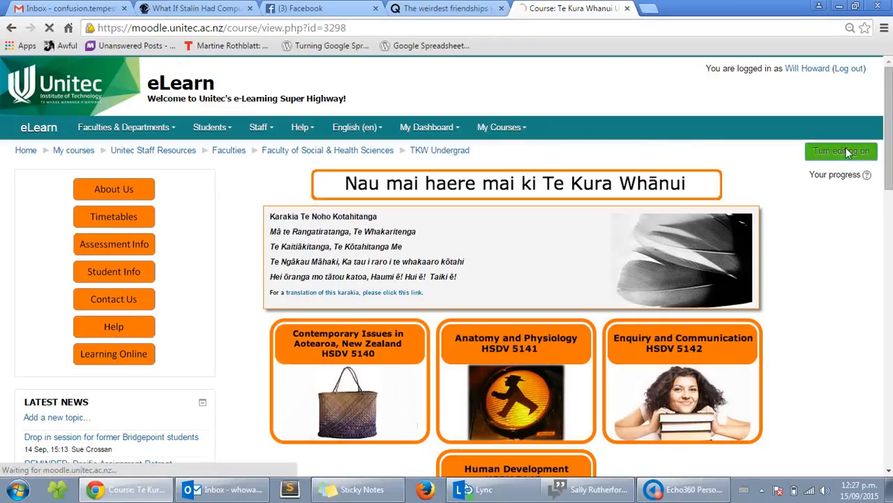
{"action": "scroll", "coordinate": [691, 171], "scroll_direction": "down", "scroll_amount": 7}
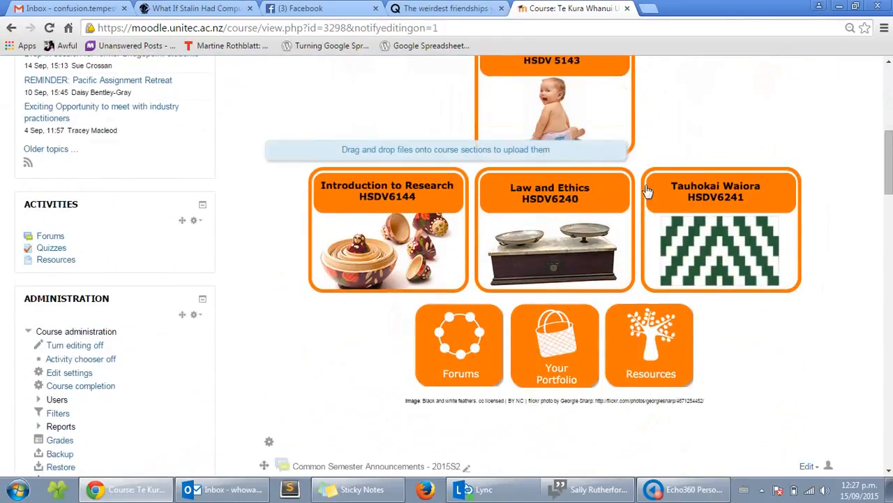
{"action": "scroll", "coordinate": [505, 199], "scroll_direction": "up", "scroll_amount": 1}
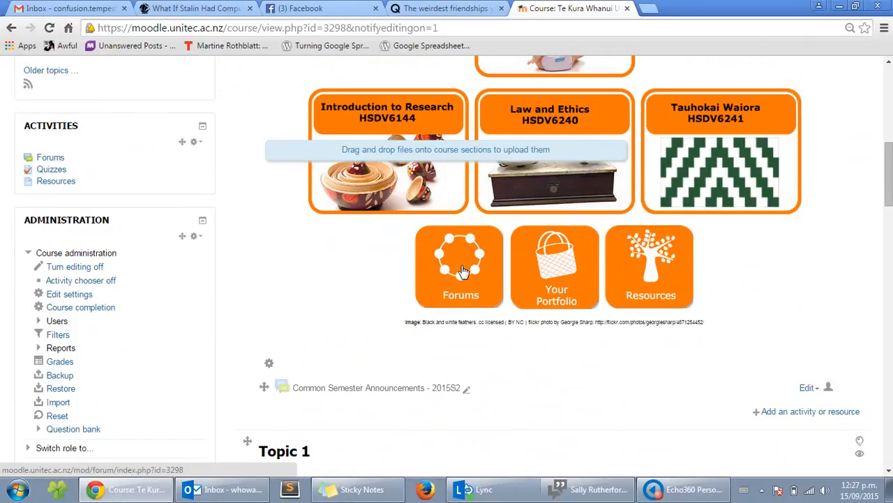
{"action": "left_click", "coordinate": [464, 270]}
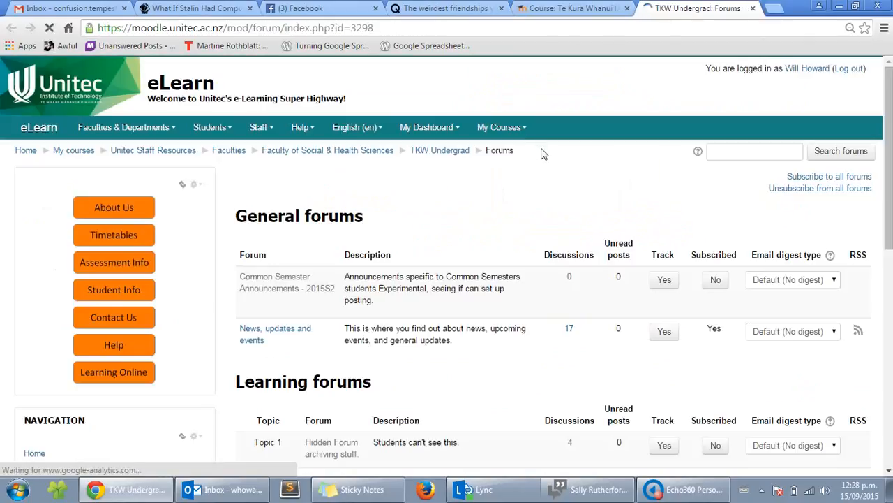
Step: Open the "Hidden Forum archiving stuff." learning forum under Topic 1 and bring up its settings for editing
{"action": "scroll", "coordinate": [536, 256], "scroll_direction": "down", "scroll_amount": 1}
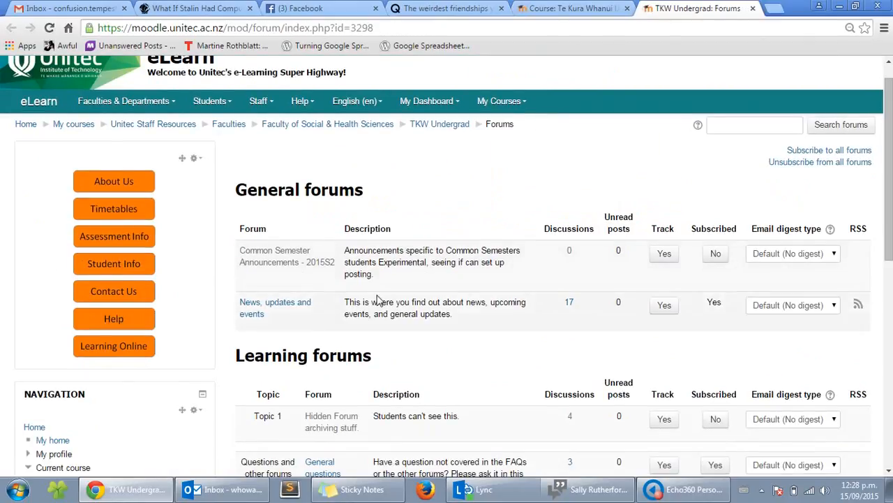
{"action": "scroll", "coordinate": [344, 344], "scroll_direction": "down", "scroll_amount": 1}
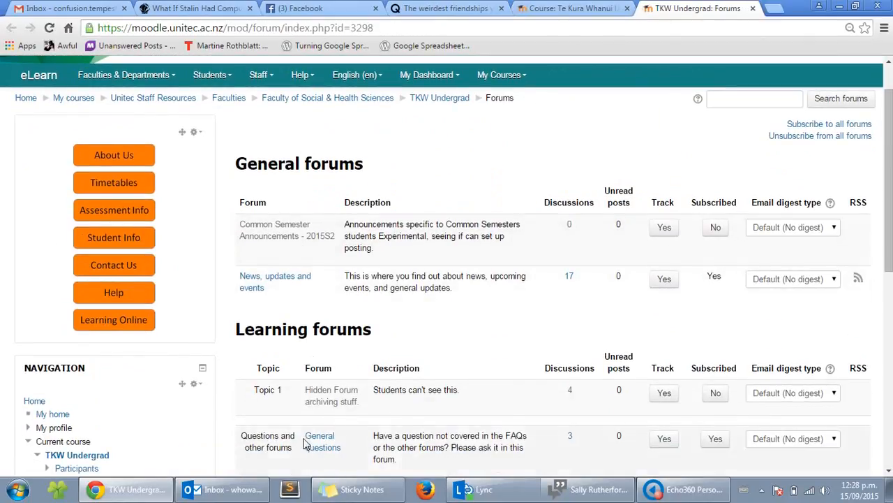
{"action": "left_click", "coordinate": [331, 394]}
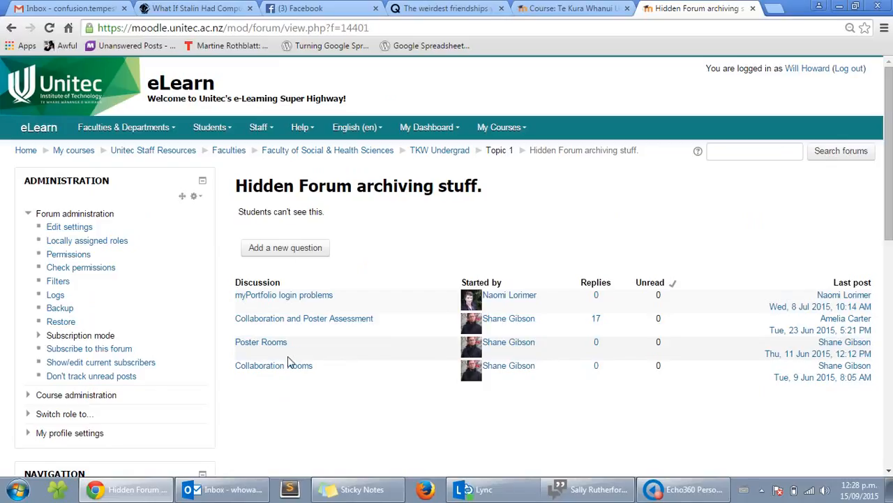
{"action": "left_click", "coordinate": [74, 228]}
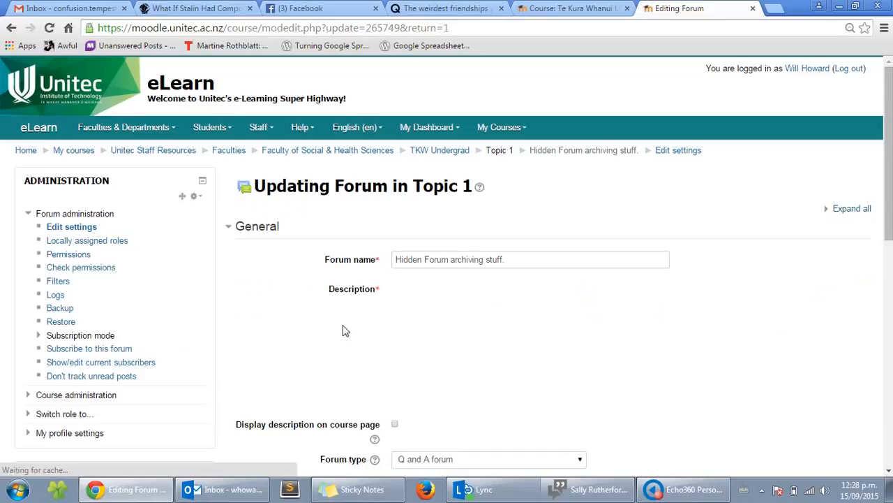
Step: Review the forum's general settings, expand the attachments and word count section, and examine the available forum types
{"action": "scroll", "coordinate": [342, 330], "scroll_direction": "down", "scroll_amount": 3}
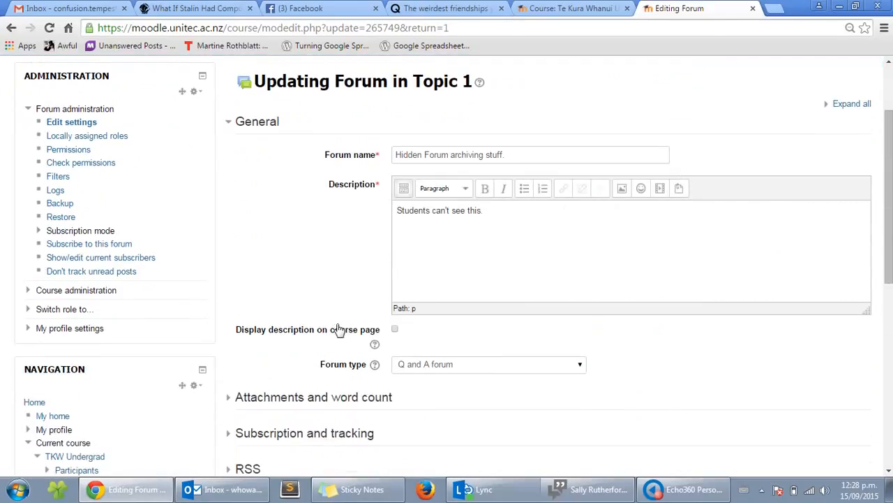
{"action": "scroll", "coordinate": [349, 319], "scroll_direction": "down", "scroll_amount": 1}
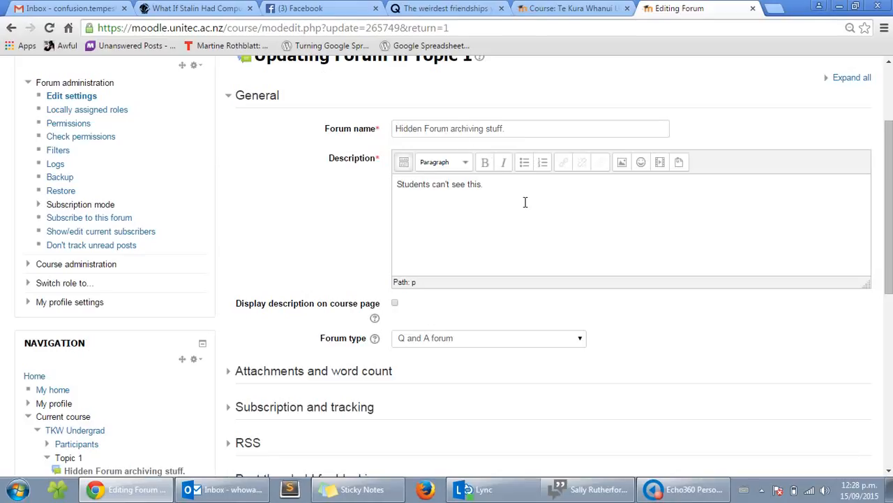
{"action": "scroll", "coordinate": [341, 315], "scroll_direction": "down", "scroll_amount": 3}
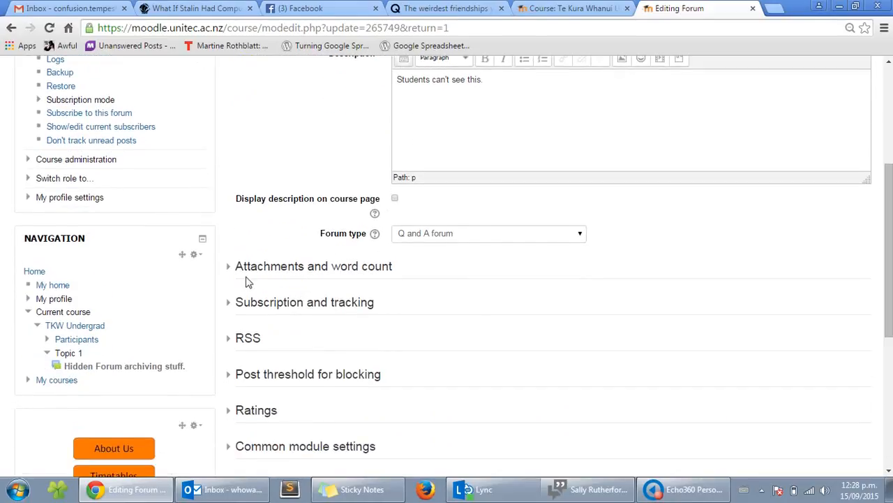
{"action": "left_click", "coordinate": [290, 270]}
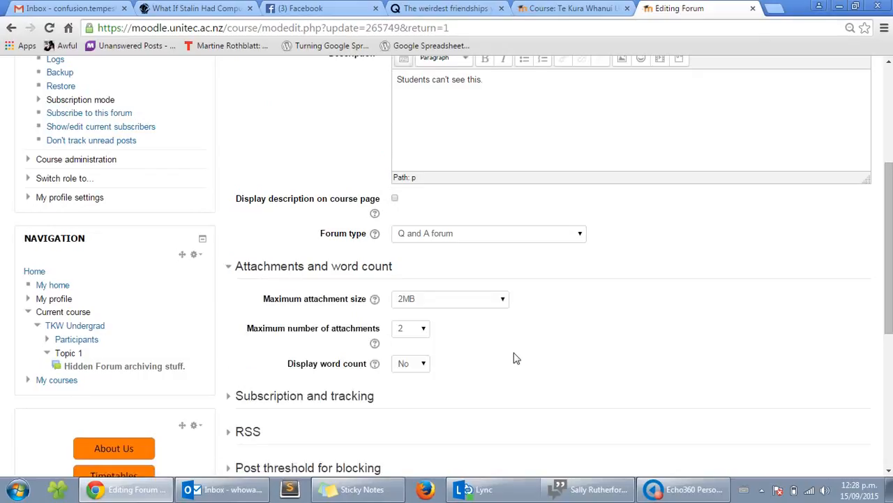
{"action": "left_click", "coordinate": [422, 233]}
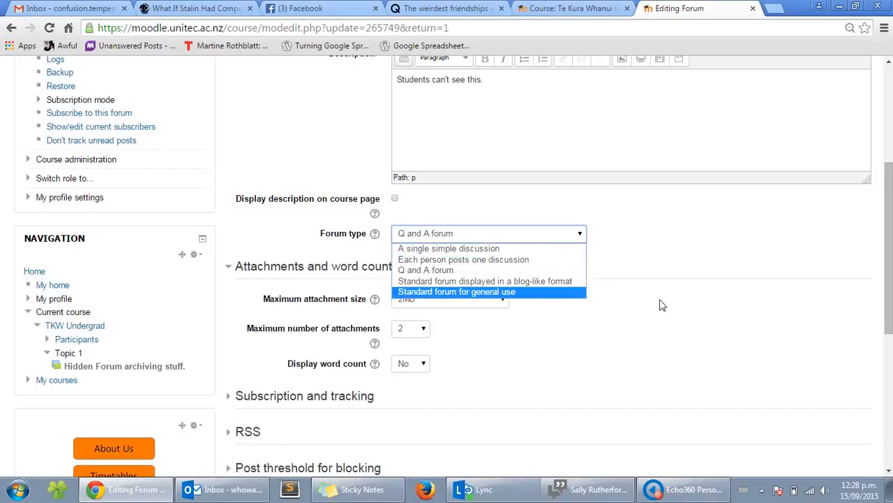
{"action": "left_click", "coordinate": [628, 279]}
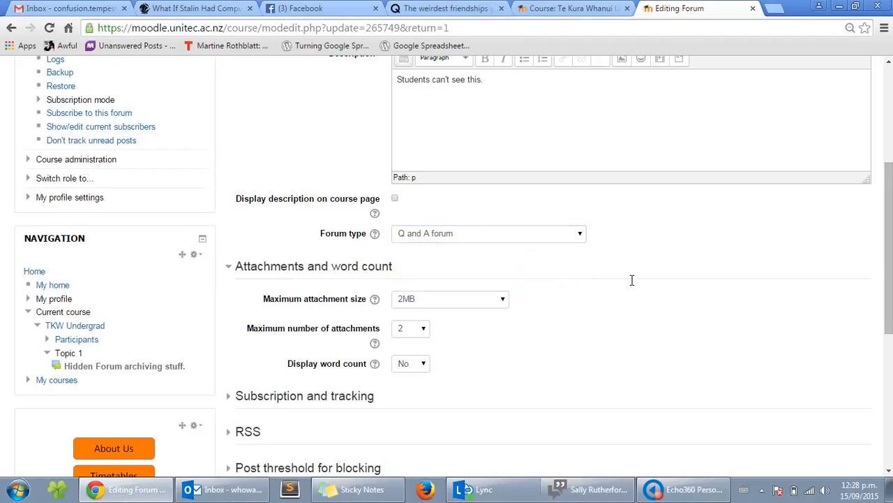
{"action": "scroll", "coordinate": [589, 277], "scroll_direction": "down", "scroll_amount": 1}
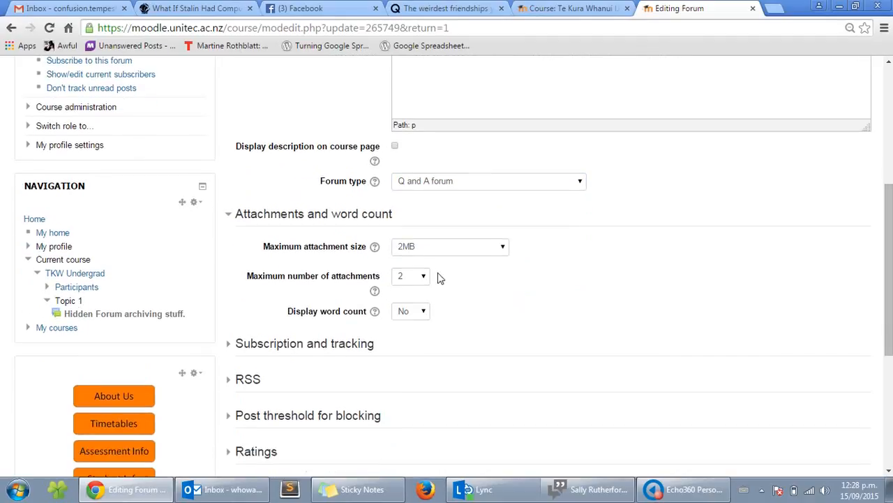
{"action": "left_click", "coordinate": [500, 180]}
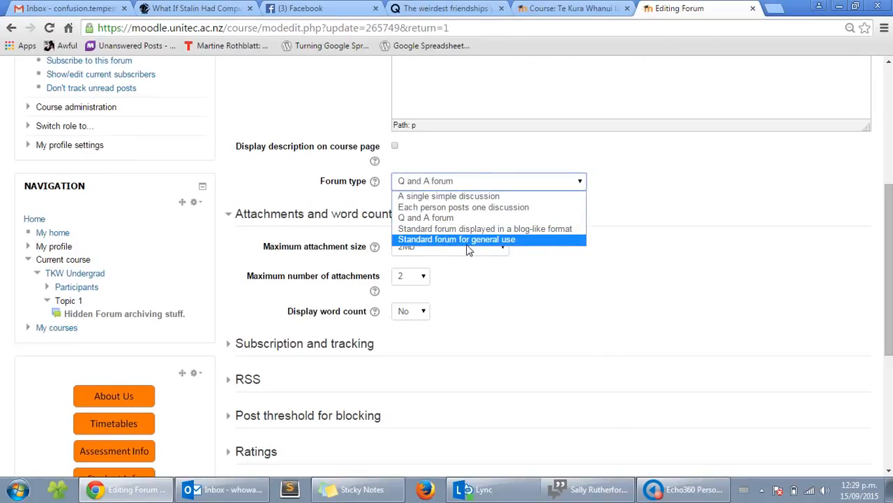
{"action": "left_click", "coordinate": [573, 289]}
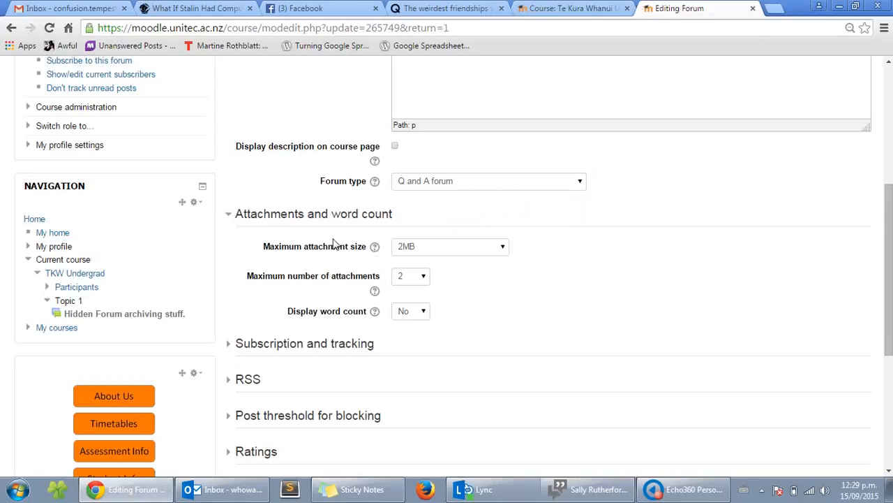
Step: Examine the maximum attachment size options for the forum
{"action": "scroll", "coordinate": [335, 243], "scroll_direction": "down", "scroll_amount": 1}
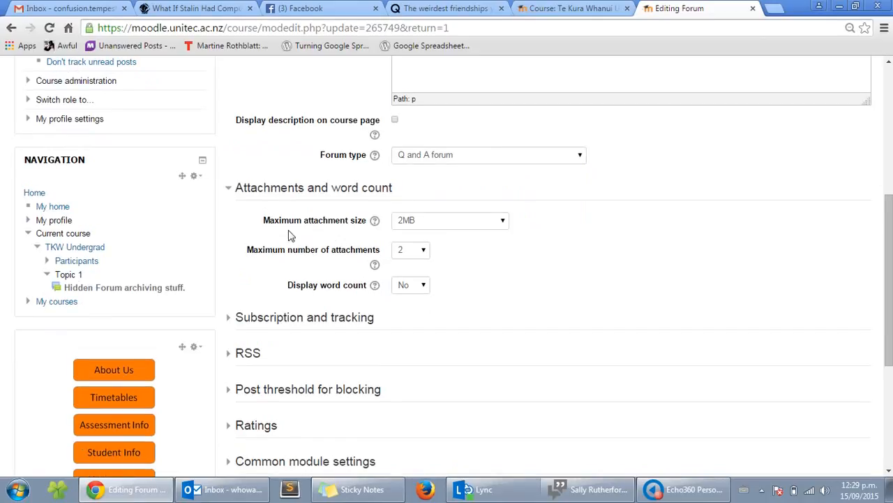
{"action": "left_click", "coordinate": [430, 233]}
{"action": "left_click", "coordinate": [418, 225]}
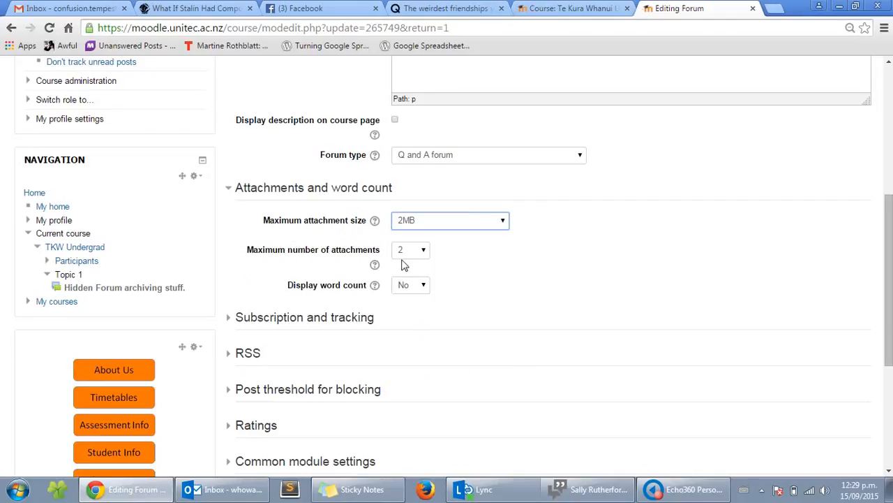
Step: Expand the subscription and tracking section and examine the available subscription modes
{"action": "left_click", "coordinate": [312, 317]}
{"action": "scroll", "coordinate": [328, 325], "scroll_direction": "down", "scroll_amount": 1}
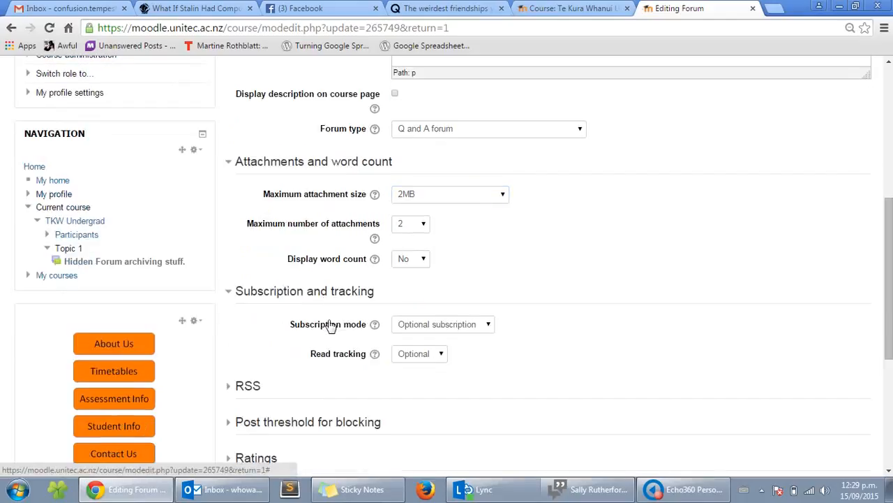
{"action": "scroll", "coordinate": [335, 329], "scroll_direction": "down", "scroll_amount": 1}
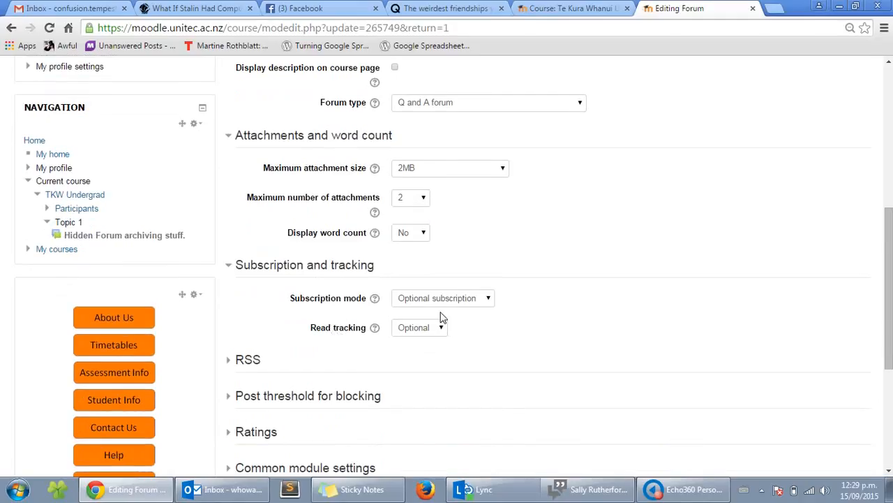
{"action": "scroll", "coordinate": [445, 311], "scroll_direction": "down", "scroll_amount": 2}
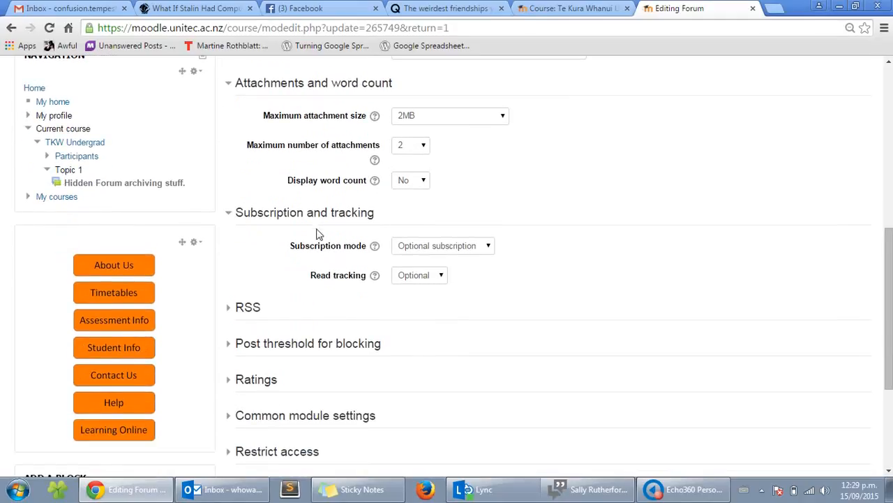
{"action": "left_click", "coordinate": [471, 251]}
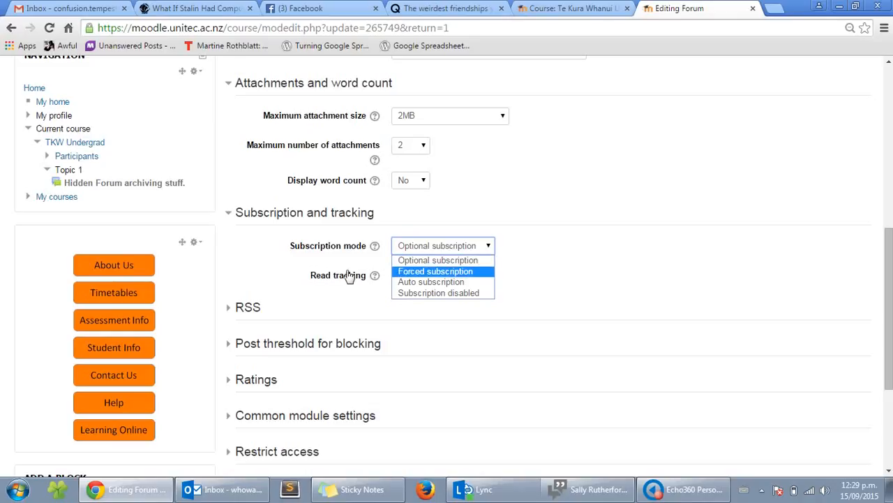
{"action": "left_click", "coordinate": [268, 257]}
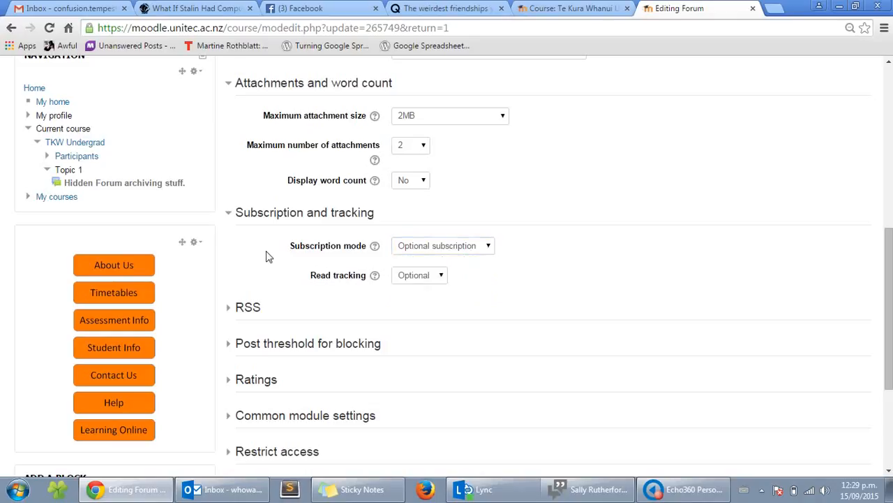
Step: Expand the RSS section and examine the feed options for this activity
{"action": "left_click", "coordinate": [249, 308]}
{"action": "scroll", "coordinate": [257, 311], "scroll_direction": "down", "scroll_amount": 3}
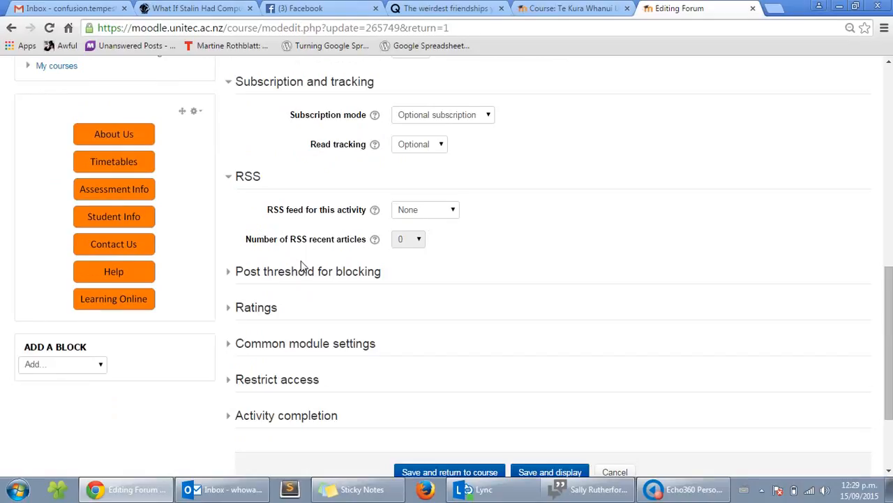
{"action": "left_click", "coordinate": [427, 210]}
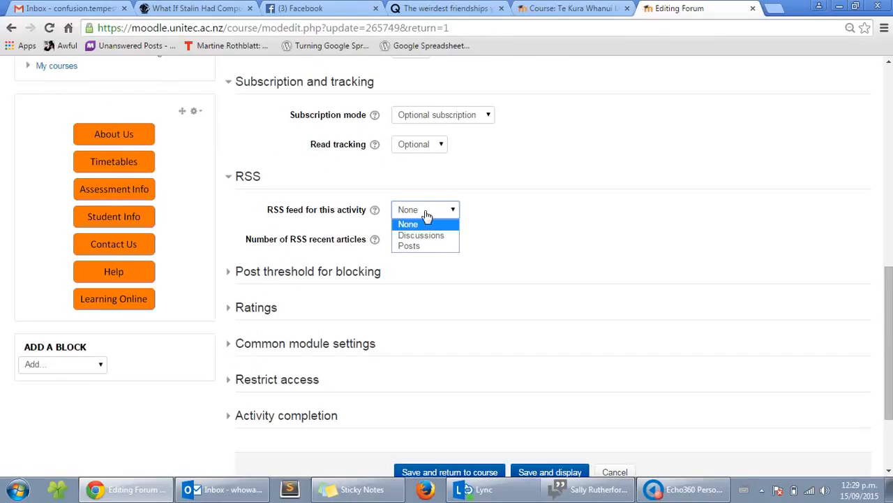
{"action": "left_click", "coordinate": [300, 262]}
Step: Check the post threshold for blocking and ratings settings, collapsing them along with the RSS and subscription sections
{"action": "left_click", "coordinate": [273, 279]}
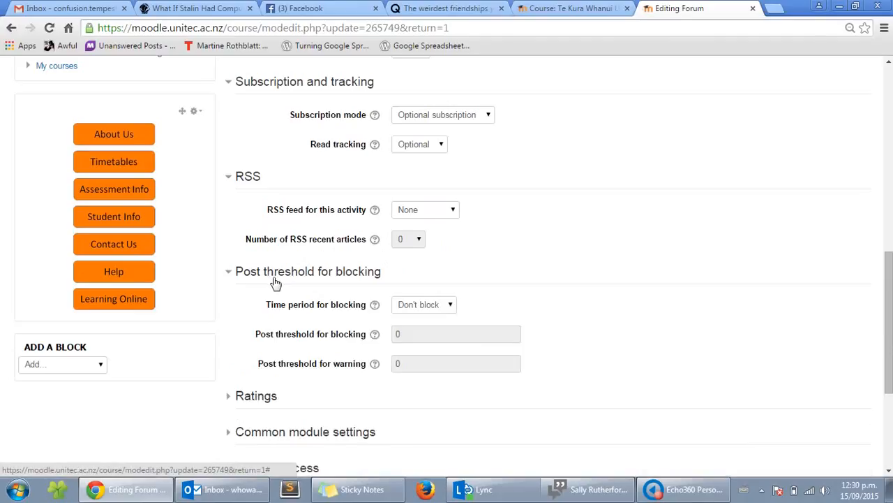
{"action": "left_click", "coordinate": [275, 283]}
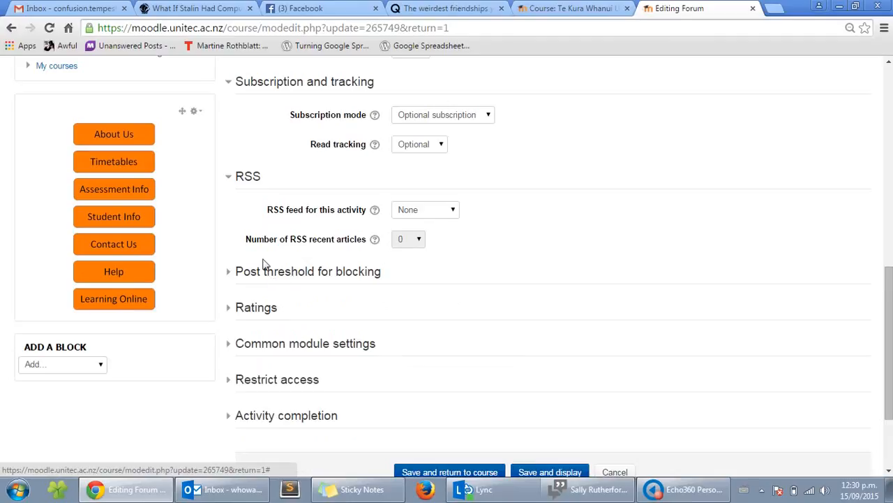
{"action": "left_click", "coordinate": [254, 180]}
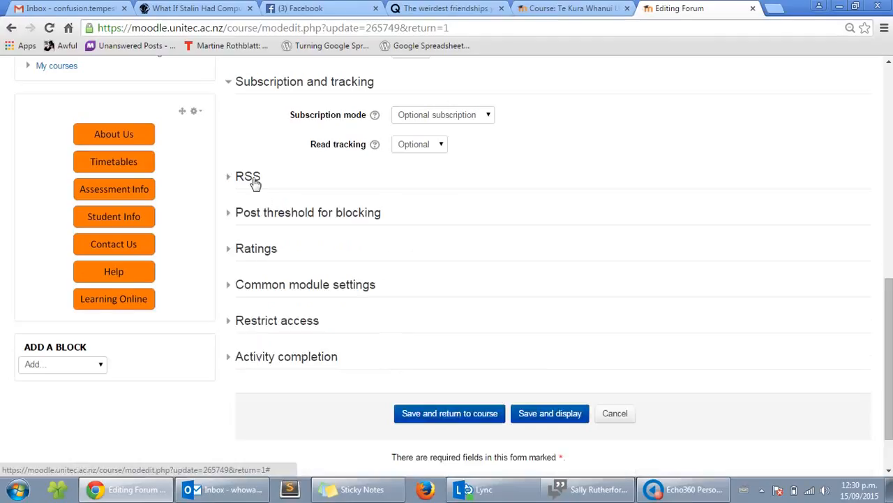
{"action": "left_click", "coordinate": [280, 88]}
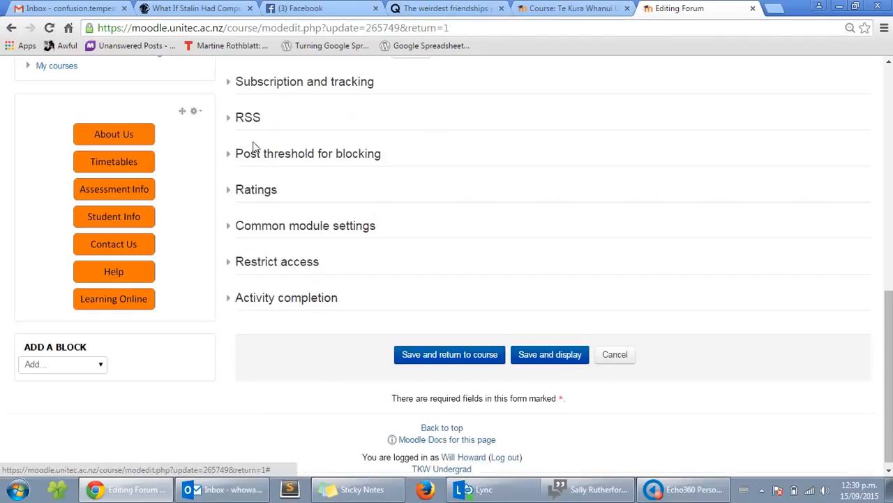
{"action": "left_click", "coordinate": [256, 199]}
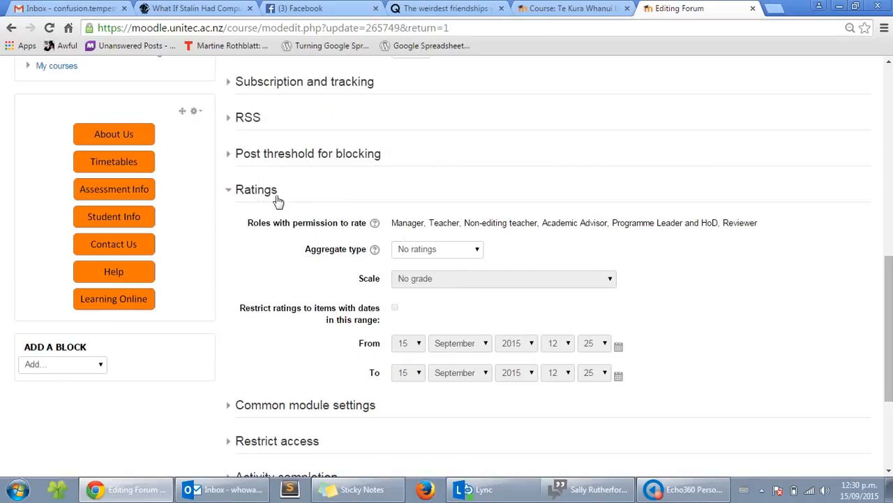
{"action": "left_click", "coordinate": [261, 200]}
Step: Expand the common module settings and examine the visibility options, keeping the forum set to Hide
{"action": "left_click", "coordinate": [271, 230]}
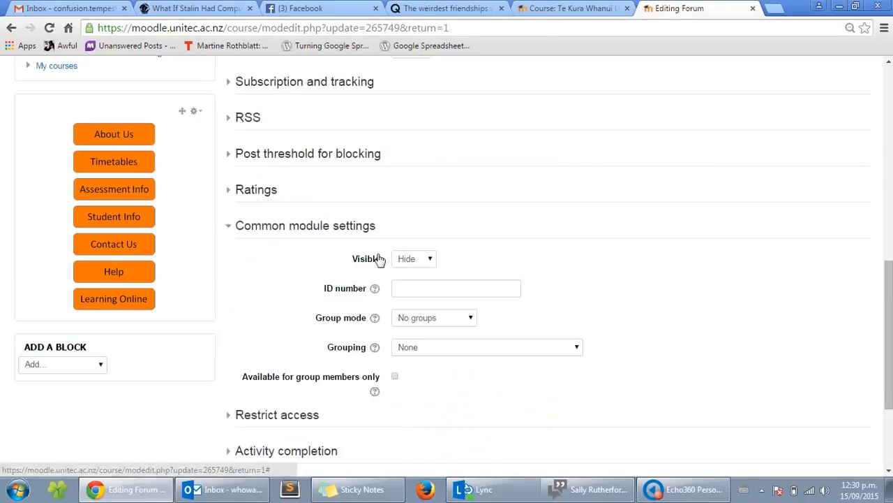
{"action": "left_click", "coordinate": [430, 266]}
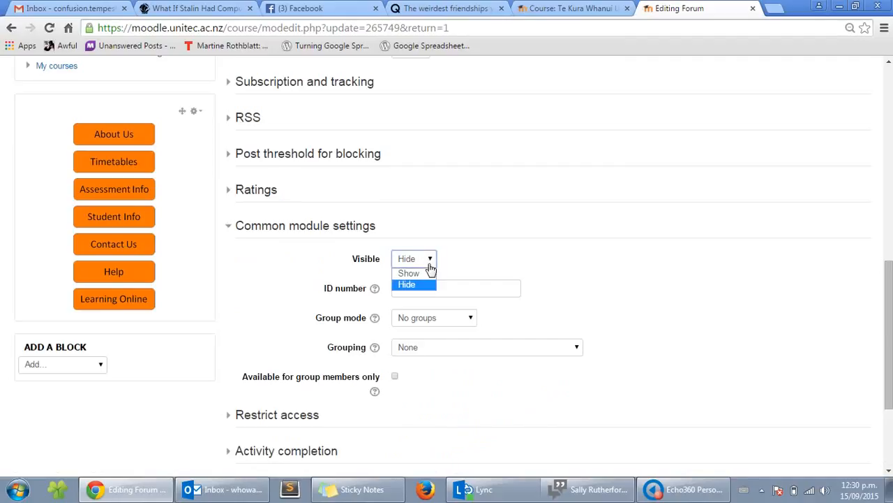
{"action": "left_click", "coordinate": [420, 284]}
Step: Examine the group mode and grouping options, leaving them unchanged, and collapse the common module settings
{"action": "left_click", "coordinate": [452, 326]}
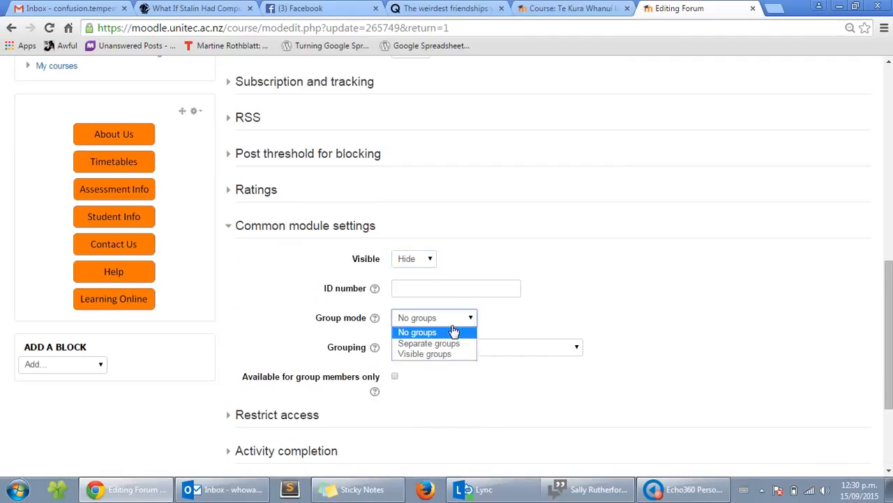
{"action": "left_click", "coordinate": [521, 337]}
{"action": "left_click", "coordinate": [525, 355]}
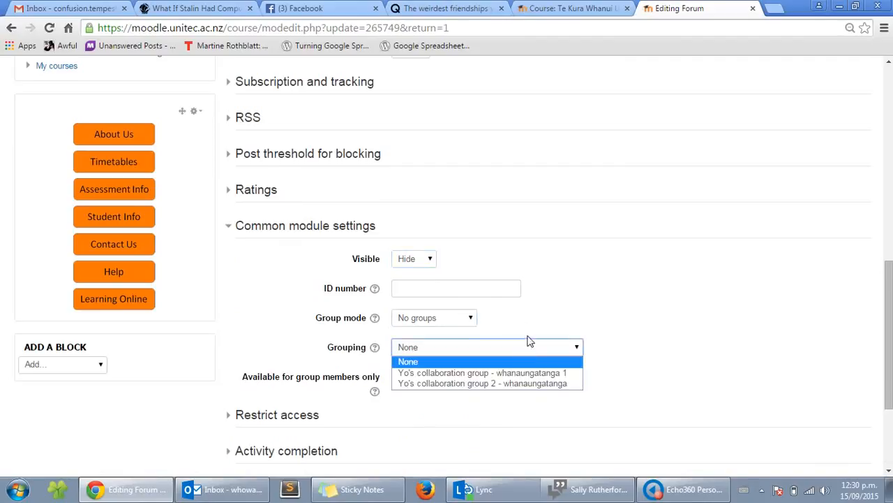
{"action": "left_click", "coordinate": [507, 328]}
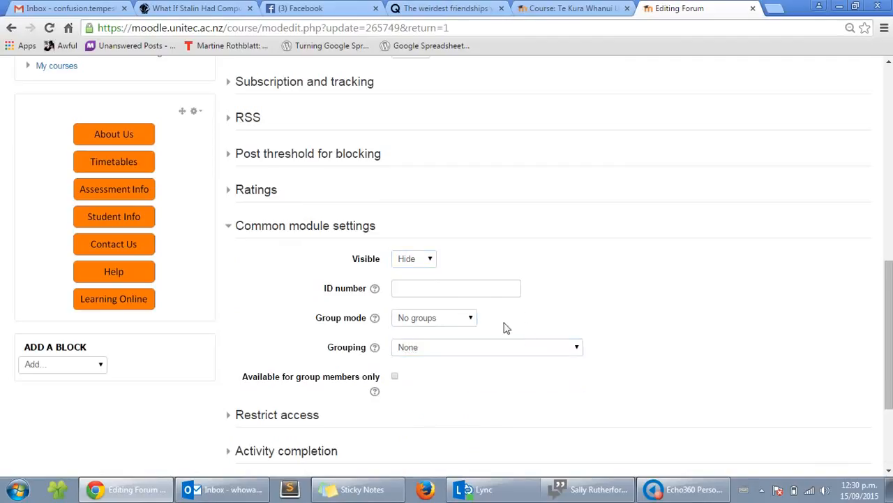
{"action": "left_click", "coordinate": [333, 228]}
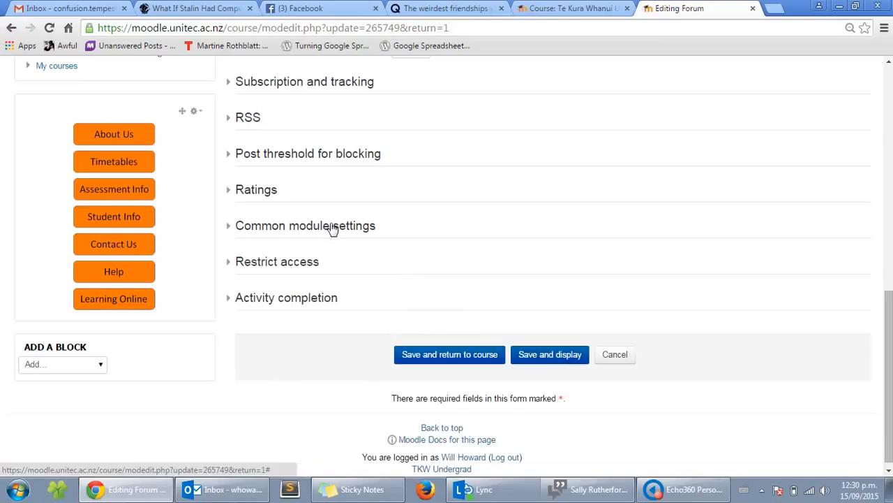
Step: Examine the restrict access settings, including access dates, grade, user field and activity completion conditions, and collapse the section
{"action": "left_click", "coordinate": [305, 263]}
{"action": "scroll", "coordinate": [305, 267], "scroll_direction": "down", "scroll_amount": 1}
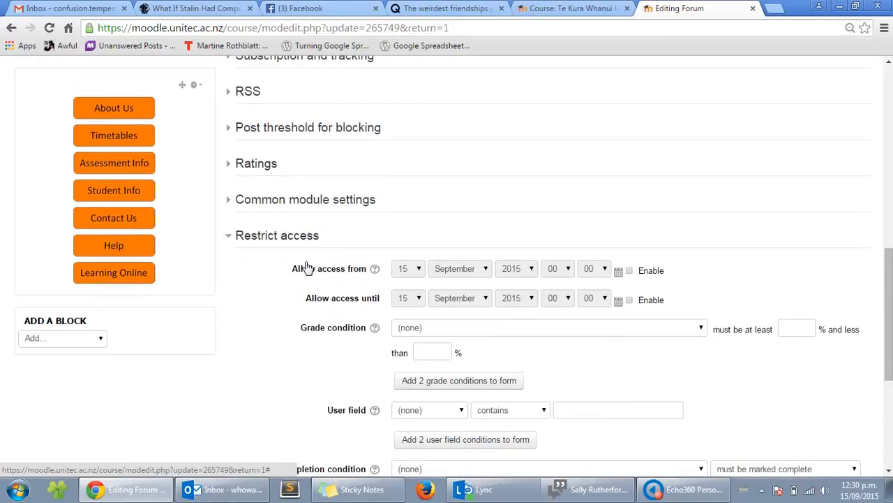
{"action": "scroll", "coordinate": [305, 268], "scroll_direction": "down", "scroll_amount": 3}
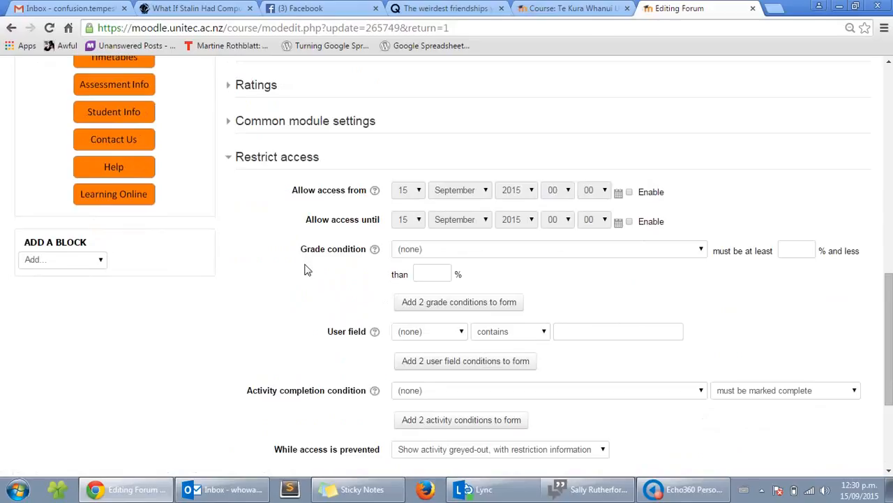
{"action": "scroll", "coordinate": [305, 268], "scroll_direction": "up", "scroll_amount": 1}
{"action": "scroll", "coordinate": [307, 271], "scroll_direction": "down", "scroll_amount": 4}
{"action": "scroll", "coordinate": [306, 272], "scroll_direction": "down", "scroll_amount": 1}
{"action": "scroll", "coordinate": [303, 271], "scroll_direction": "up", "scroll_amount": 4}
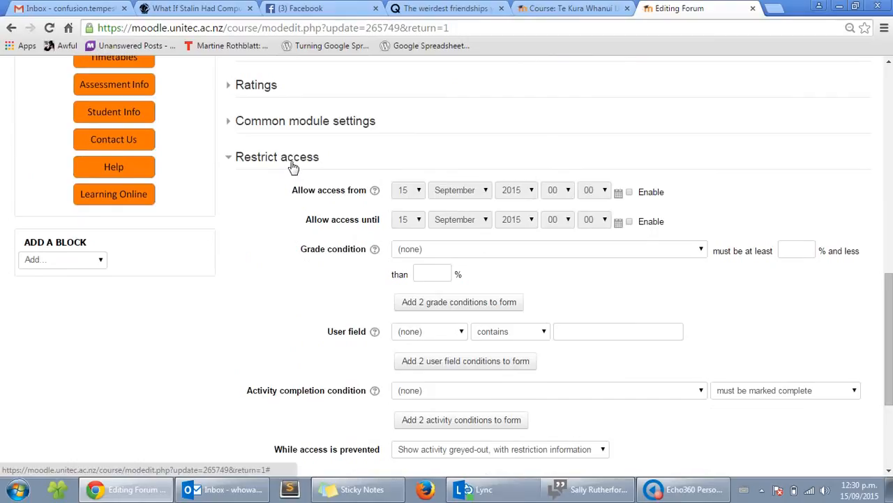
{"action": "left_click", "coordinate": [293, 163]}
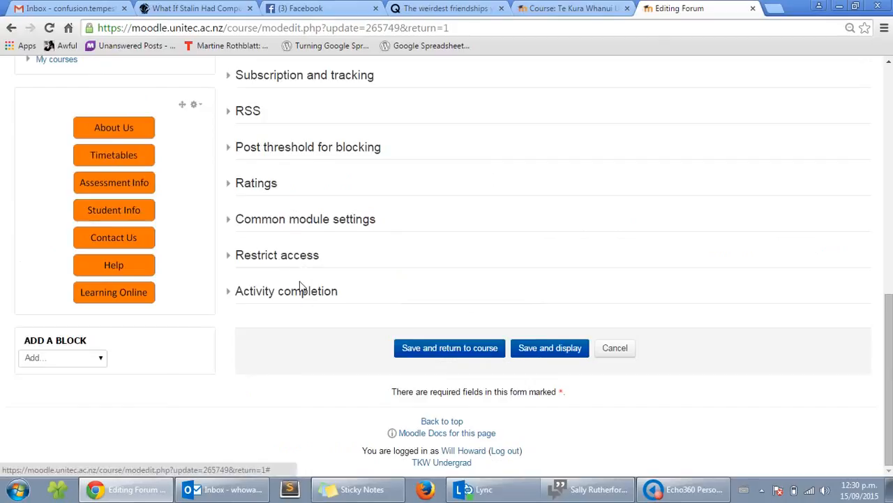
{"action": "left_click", "coordinate": [294, 256]}
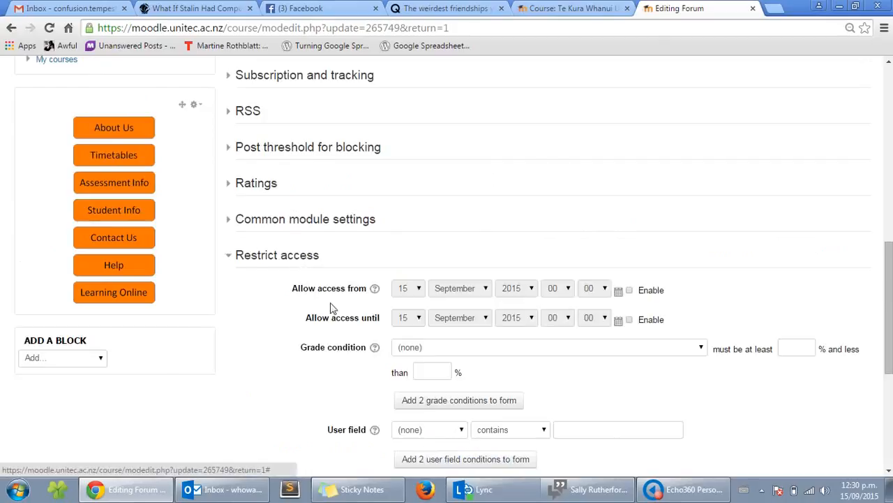
{"action": "left_click", "coordinate": [279, 255]}
Step: Examine the activity completion tracking and requirement options, collapse them, and leave the forum settings without saving
{"action": "left_click", "coordinate": [280, 300]}
{"action": "scroll", "coordinate": [282, 299], "scroll_direction": "down", "scroll_amount": 1}
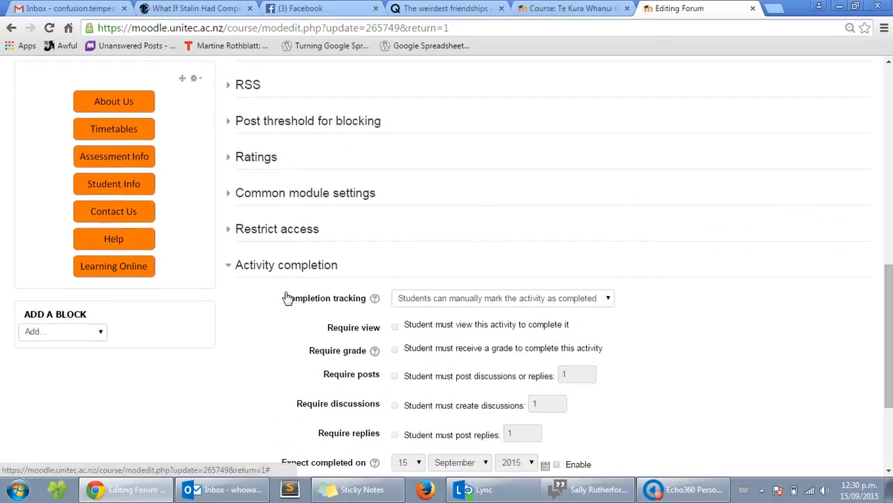
{"action": "scroll", "coordinate": [324, 250], "scroll_direction": "down", "scroll_amount": 3}
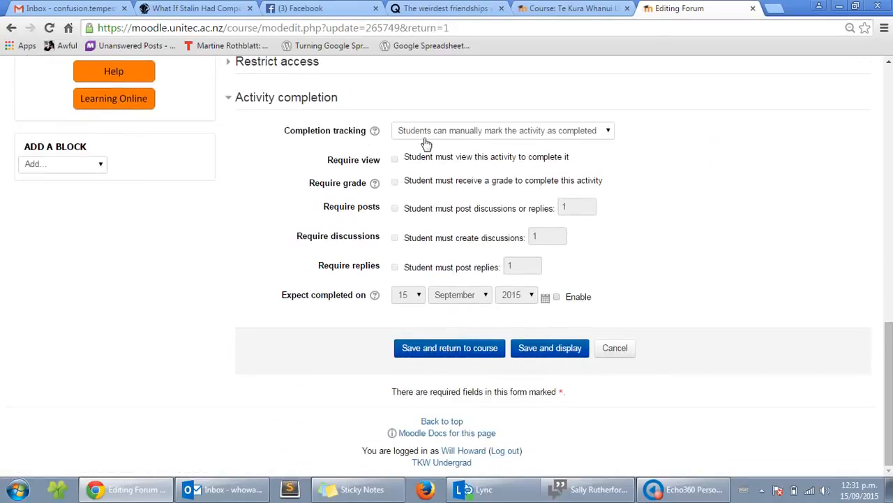
{"action": "left_click", "coordinate": [318, 102]}
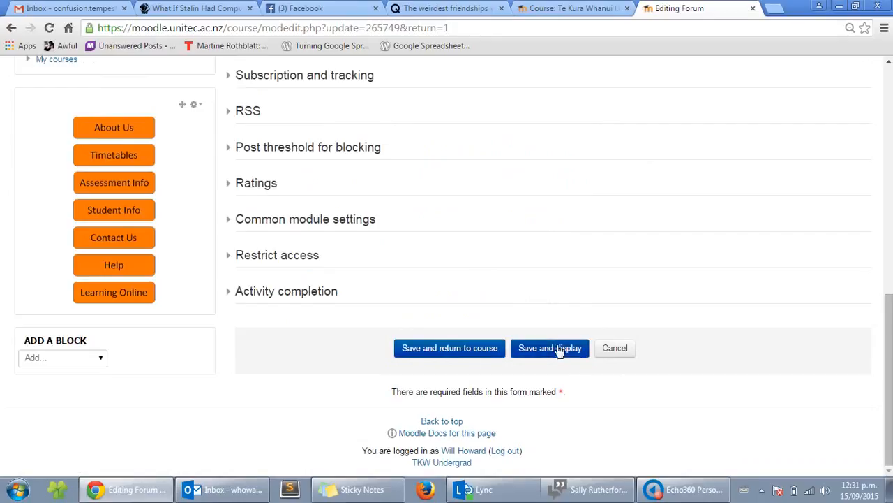
{"action": "left_click", "coordinate": [617, 351]}
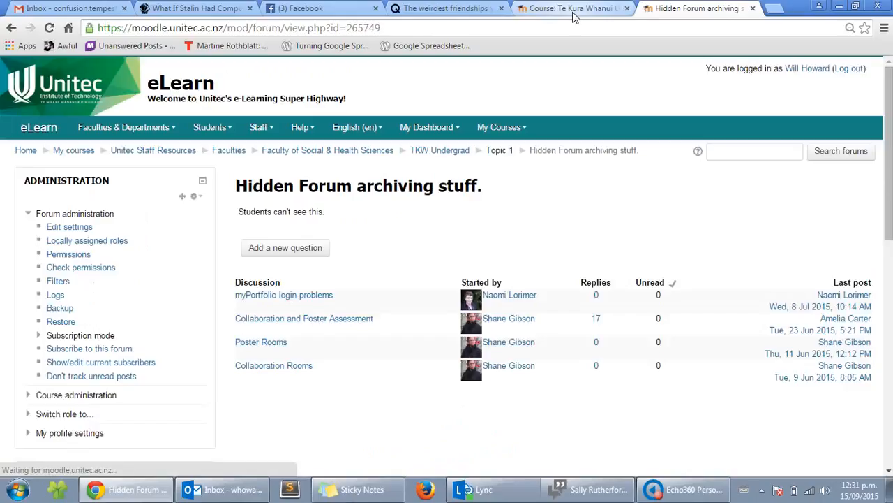
Step: Add a new Forum activity to the "Questions and other forums" section of the course page
{"action": "left_click", "coordinate": [569, 8]}
{"action": "scroll", "coordinate": [587, 322], "scroll_direction": "down", "scroll_amount": 1}
{"action": "scroll", "coordinate": [688, 381], "scroll_direction": "down", "scroll_amount": 5}
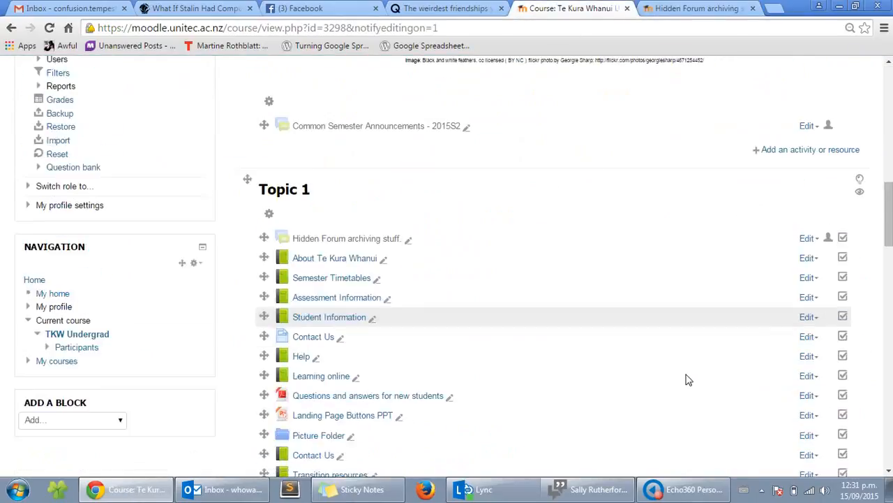
{"action": "scroll", "coordinate": [626, 313], "scroll_direction": "up", "scroll_amount": 1}
{"action": "scroll", "coordinate": [640, 332], "scroll_direction": "down", "scroll_amount": 2}
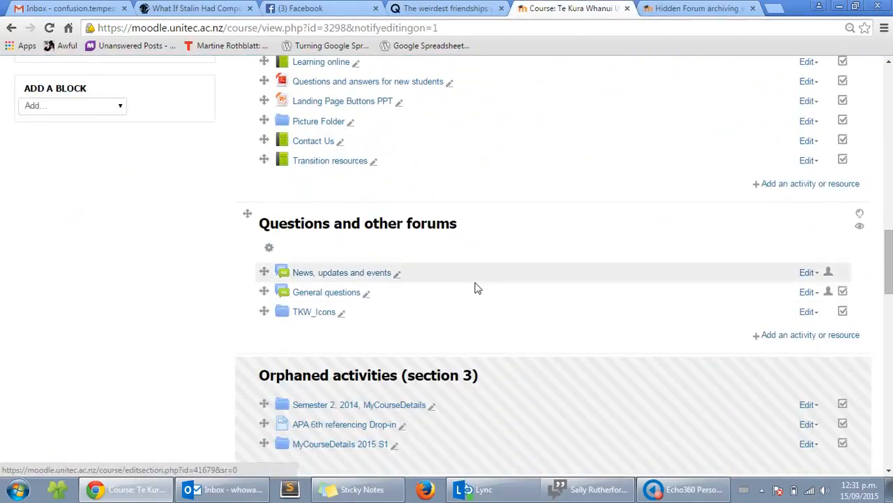
{"action": "scroll", "coordinate": [147, 195], "scroll_direction": "up", "scroll_amount": 1}
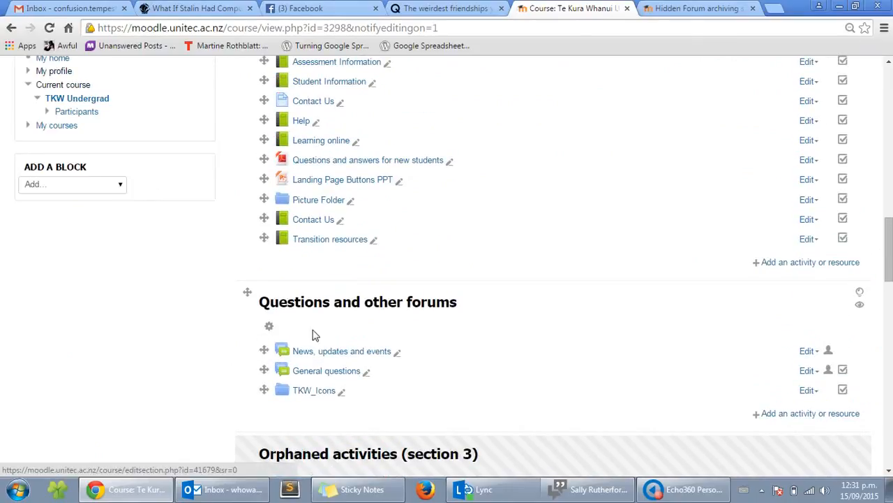
{"action": "left_click", "coordinate": [821, 416]}
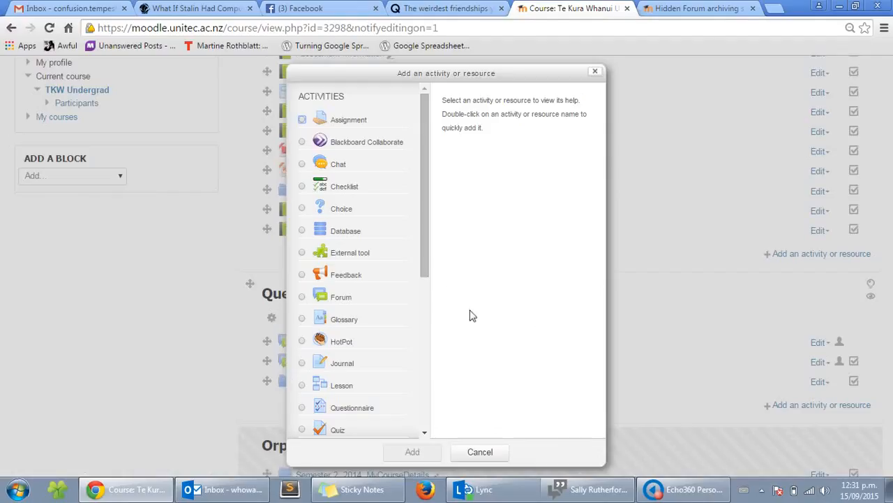
{"action": "left_click", "coordinate": [310, 301]}
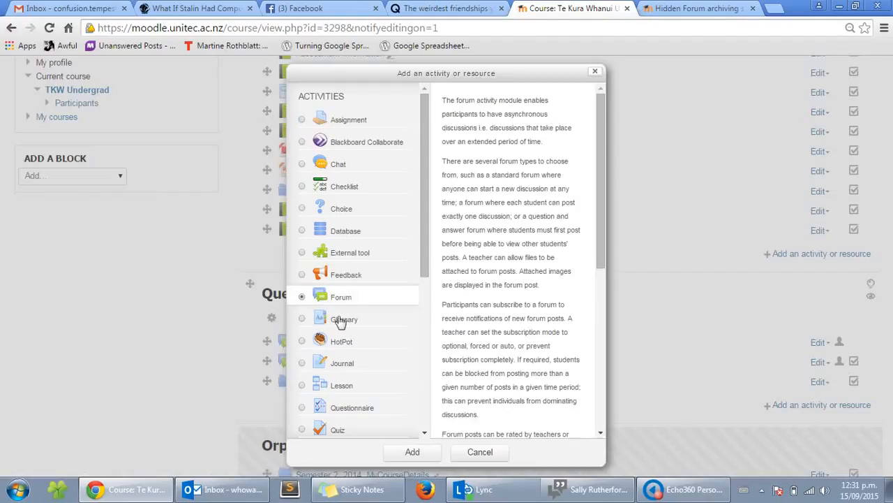
{"action": "left_click", "coordinate": [422, 459]}
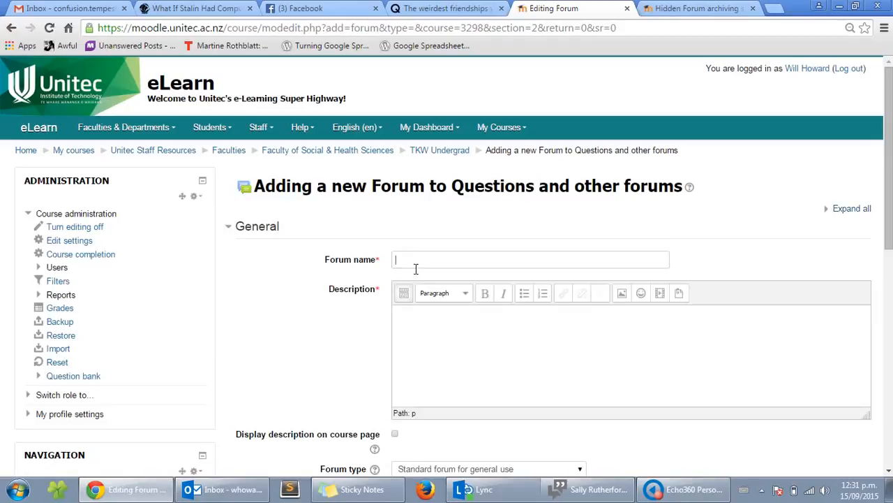
Step: Name the forum "Group Poster Presentation questions" and start its description with "Any questions or announcements relating to"
{"action": "left_click", "coordinate": [416, 267]}
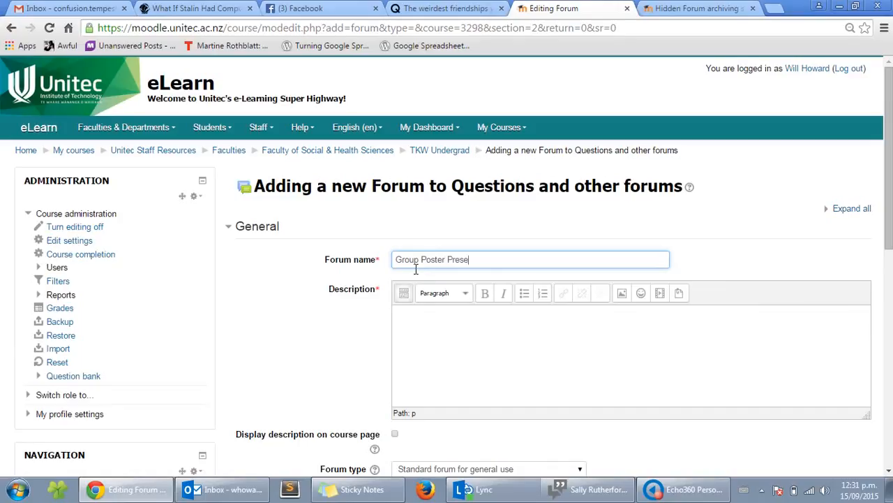
{"action": "type", "text": "Group Poster Presentation questions"}
{"action": "left_click", "coordinate": [514, 381]}
{"action": "type", "text": "Any"}
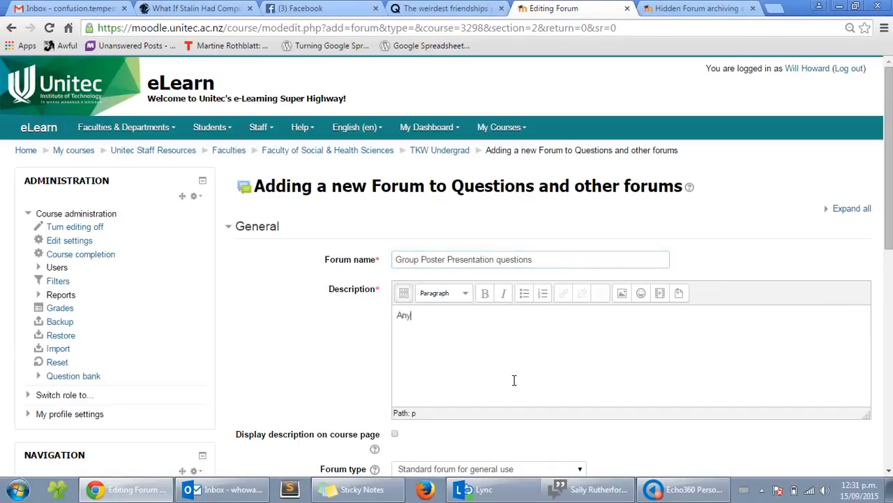
{"action": "type", "text": " questions or announcements relating to"}
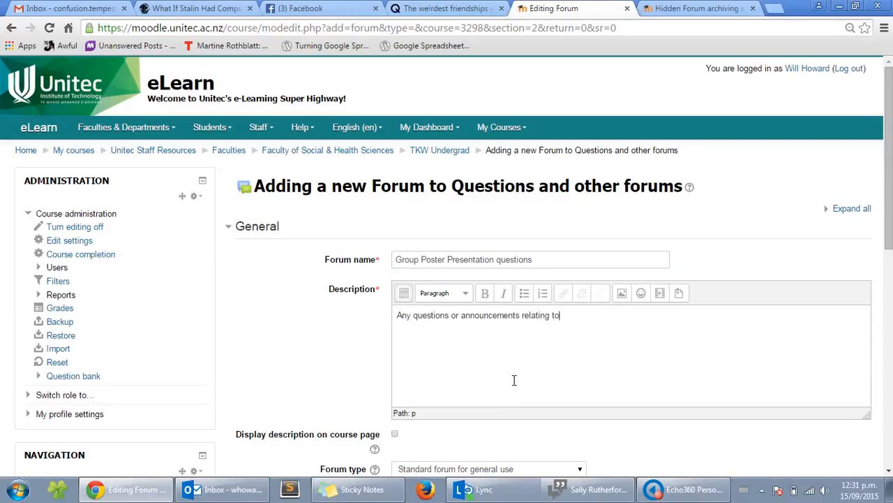
Step: Reword the forum description to read "Any questions from students or discussion around"
{"action": "key", "text": "BackSpace"}
{"action": "key", "text": "BackSpace"}
{"action": "key", "text": "BackSpace"}
{"action": "key", "text": "BackSpace"}
{"action": "key", "text": "BackSpace"}
{"action": "key", "text": "BackSpace"}
{"action": "key", "text": "BackSpace"}
{"action": "key", "text": "BackSpace"}
{"action": "key", "text": "BackSpace"}
{"action": "key", "text": "BackSpace"}
{"action": "key", "text": "BackSpace"}
{"action": "key", "text": "BackSpace"}
{"action": "key", "text": "BackSpace"}
{"action": "key", "text": "BackSpace"}
{"action": "key", "text": "BackSpace"}
{"action": "key", "text": "BackSpace"}
{"action": "key", "text": "BackSpace"}
{"action": "key", "text": "BackSpace"}
{"action": "key", "text": "BackSpace"}
{"action": "key", "text": "BackSpace"}
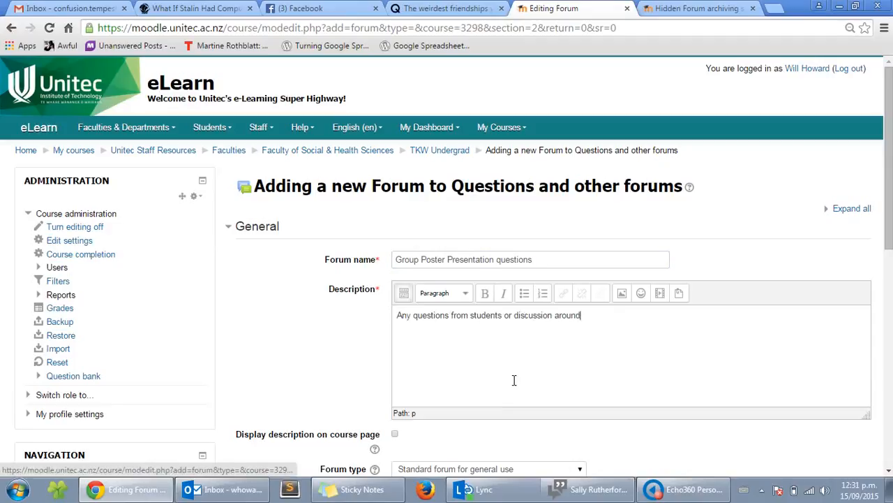
Step: Change the forum name to "Group Poster Questions & Announcements"
{"action": "left_click", "coordinate": [560, 264]}
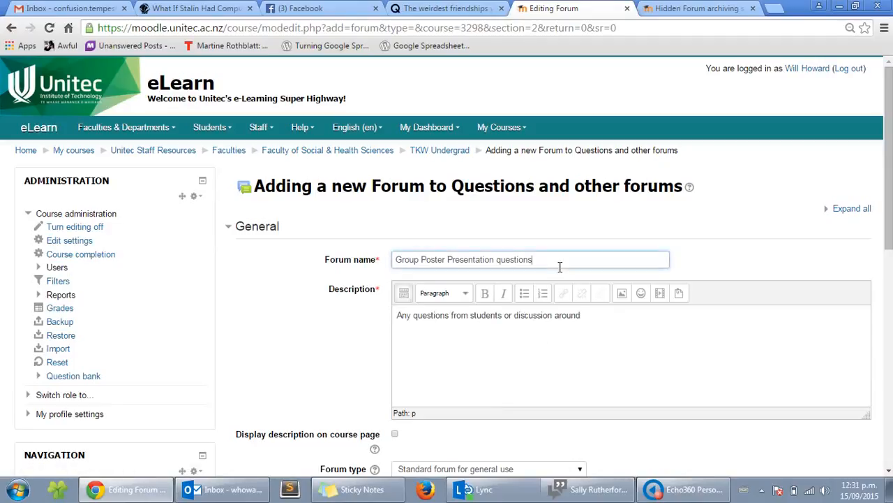
{"action": "key", "text": "ctrl+shift+Right"}
{"action": "key", "text": "Delete"}
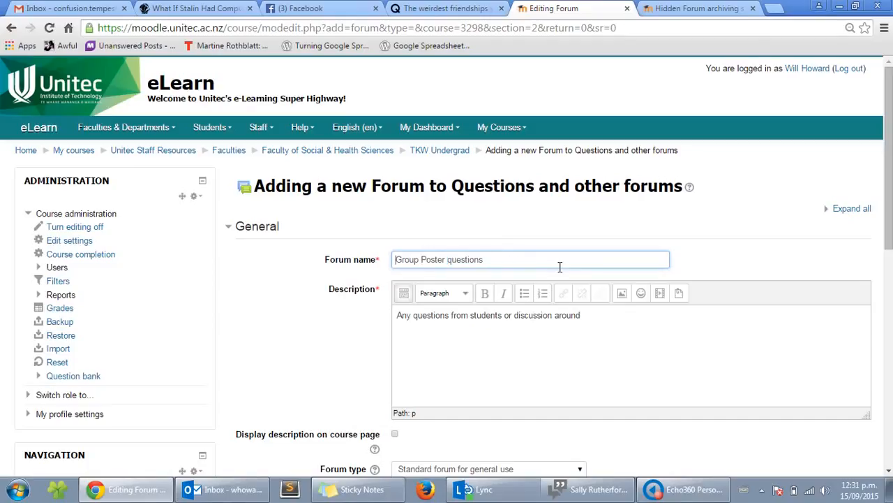
{"action": "key", "text": "Delete"}
{"action": "type", "text": "Questions & Announcements"}
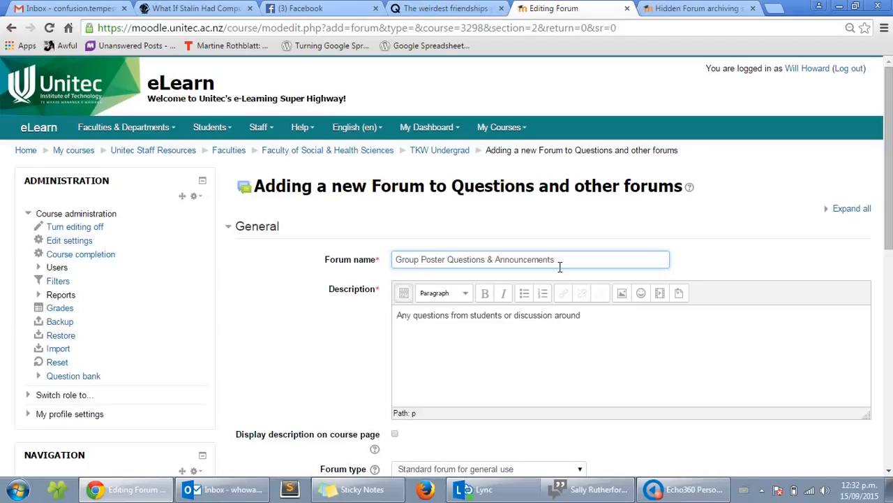
Step: Prefix the forum name with "CIS Assessment 3 - "
{"action": "key", "text": "Home"}
{"action": "type", "text": "CIS "}
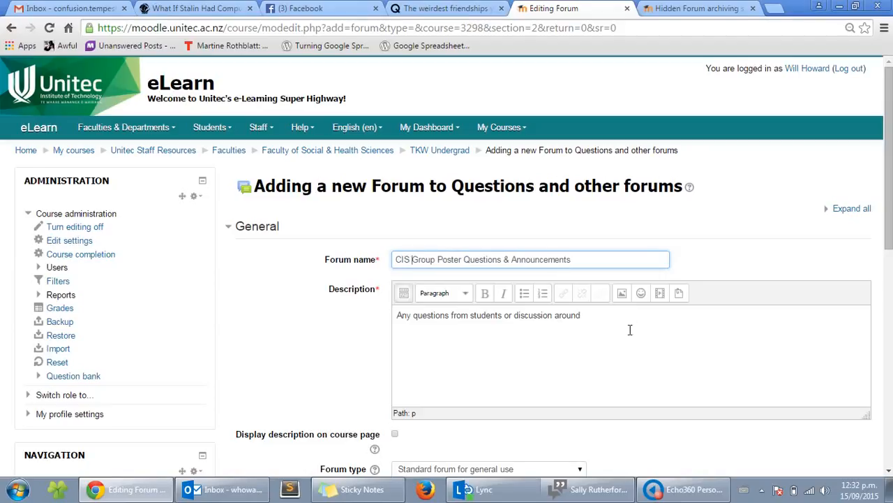
{"action": "type", "text": "Assessment "}
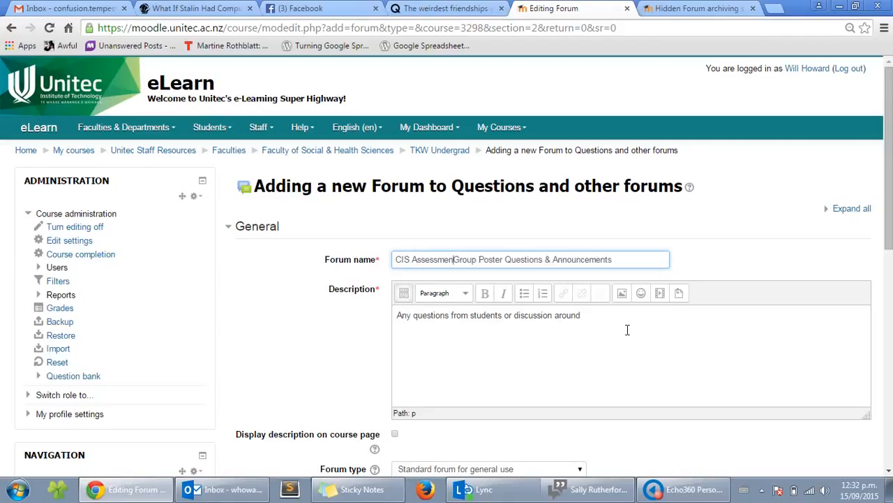
{"action": "type", "text": "3"}
{"action": "key", "text": "End"}
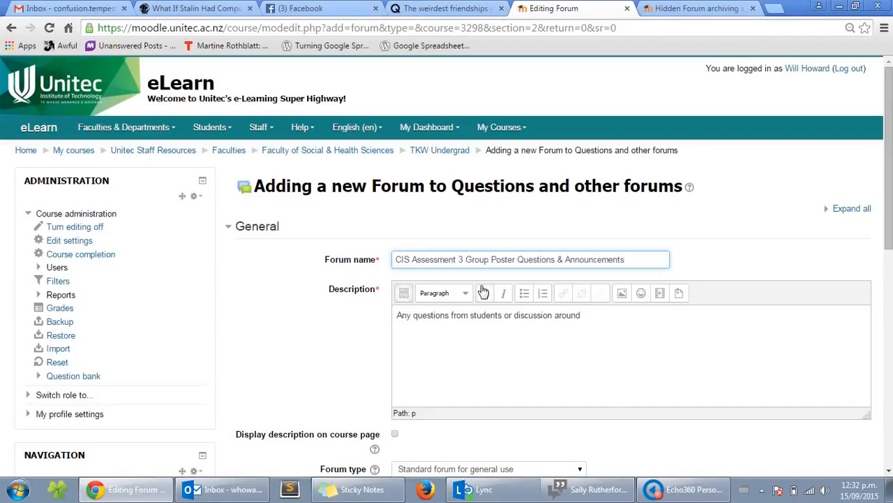
{"action": "type", "text": "-"}
Step: Replace "Announcements" in the forum name with "Discussion" and finish the description with "the Assessment 3 Group Posters."
{"action": "left_click", "coordinate": [670, 349]}
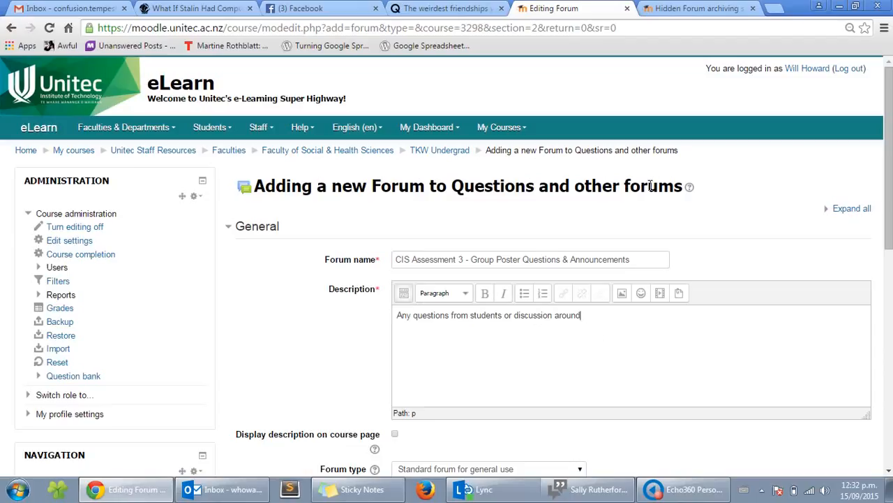
{"action": "double_click", "coordinate": [624, 259]}
{"action": "type", "text": "Discussio"}
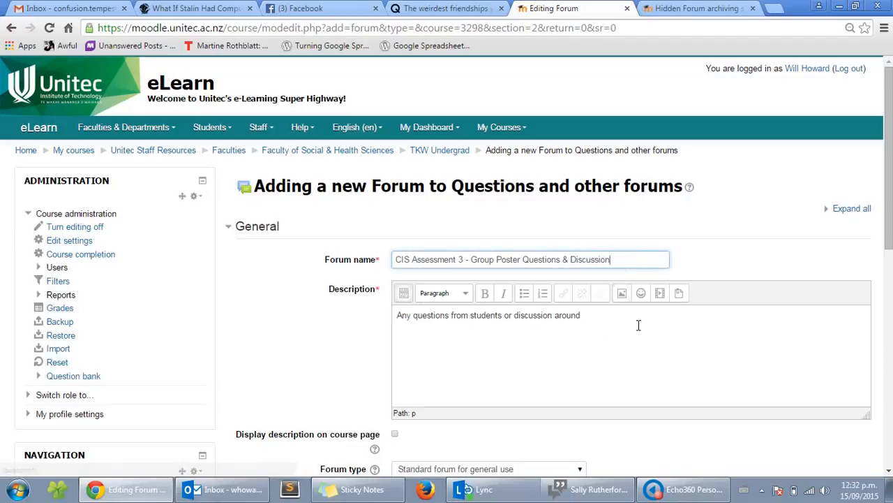
{"action": "left_click", "coordinate": [625, 342]}
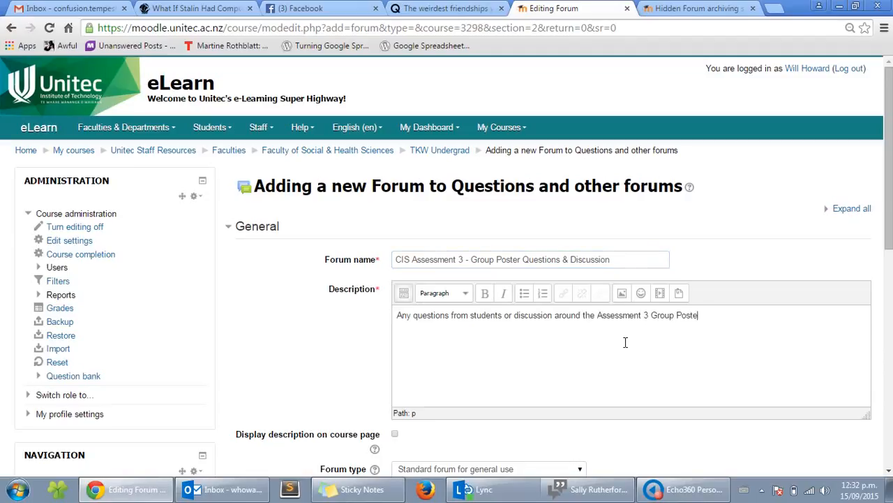
{"action": "scroll", "coordinate": [370, 325], "scroll_direction": "down", "scroll_amount": 3}
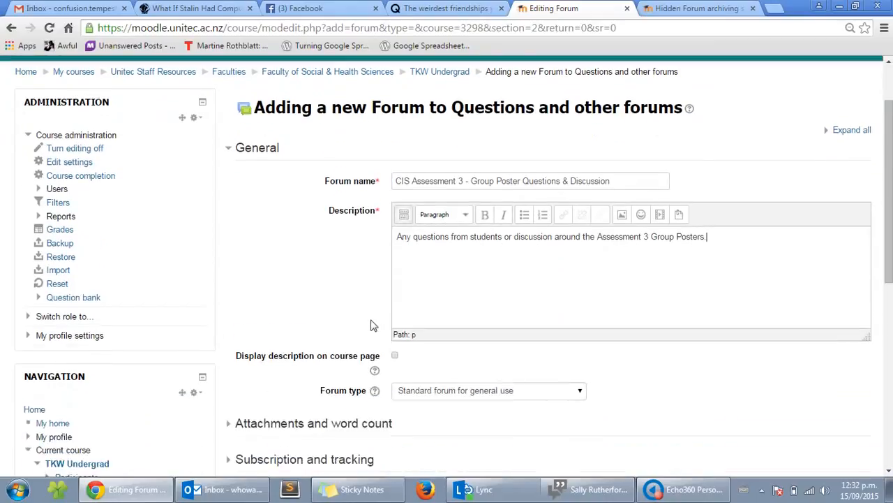
Step: Keep the forum type as "Standard forum for general use", then save the new forum and return to the course
{"action": "scroll", "coordinate": [370, 324], "scroll_direction": "down", "scroll_amount": 3}
{"action": "left_click", "coordinate": [451, 211]}
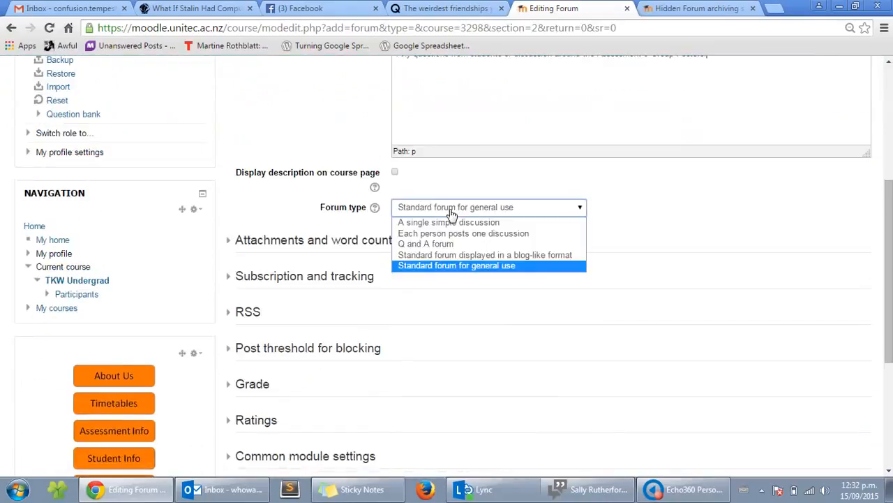
{"action": "left_click", "coordinate": [453, 214]}
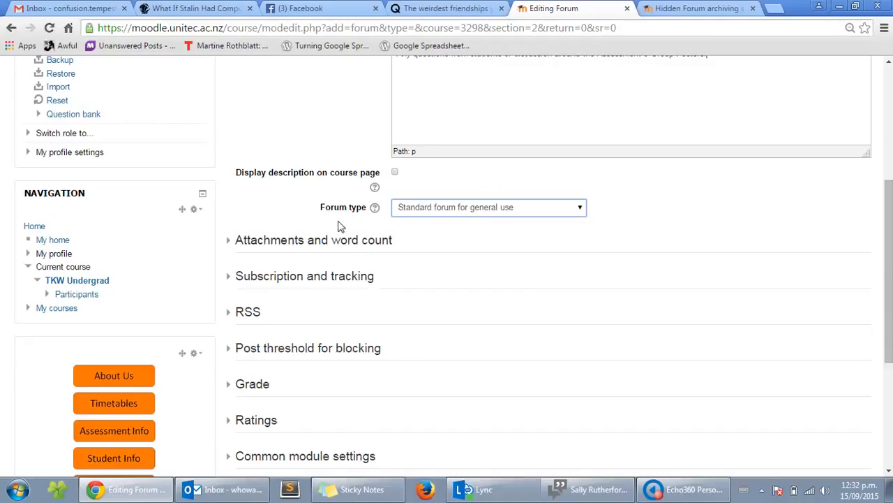
{"action": "scroll", "coordinate": [343, 231], "scroll_direction": "down", "scroll_amount": 4}
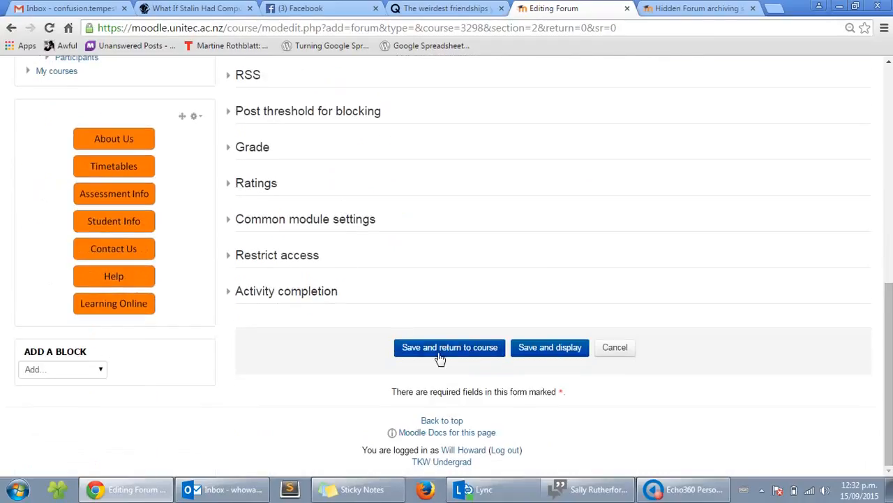
{"action": "left_click", "coordinate": [481, 347]}
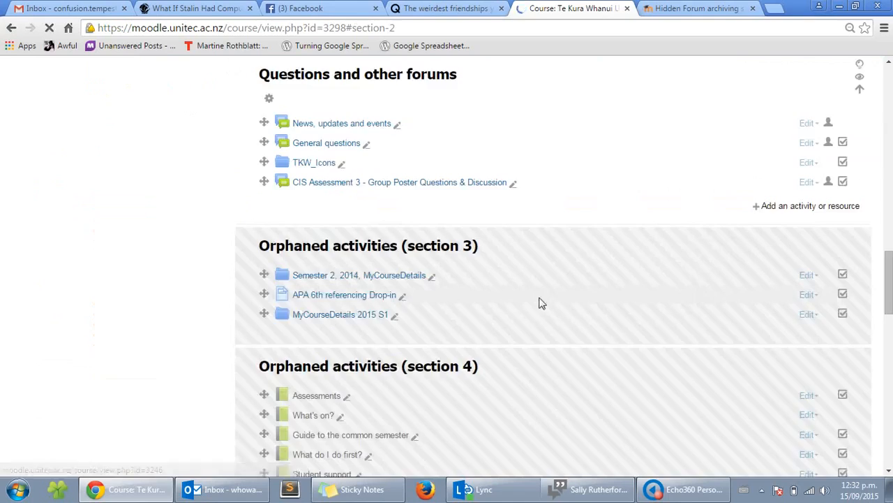
Step: Turn off editing mode on the course page
{"action": "scroll", "coordinate": [842, 168], "scroll_direction": "up", "scroll_amount": 15}
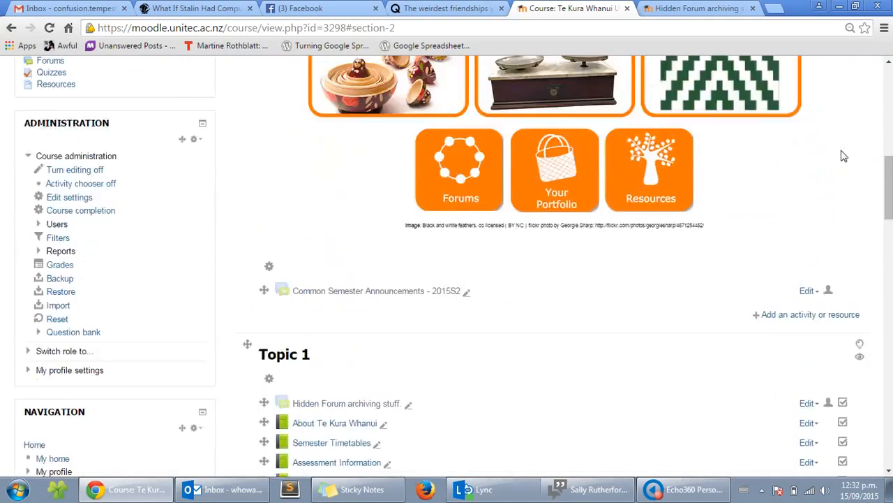
{"action": "scroll", "coordinate": [841, 150], "scroll_direction": "up", "scroll_amount": 5}
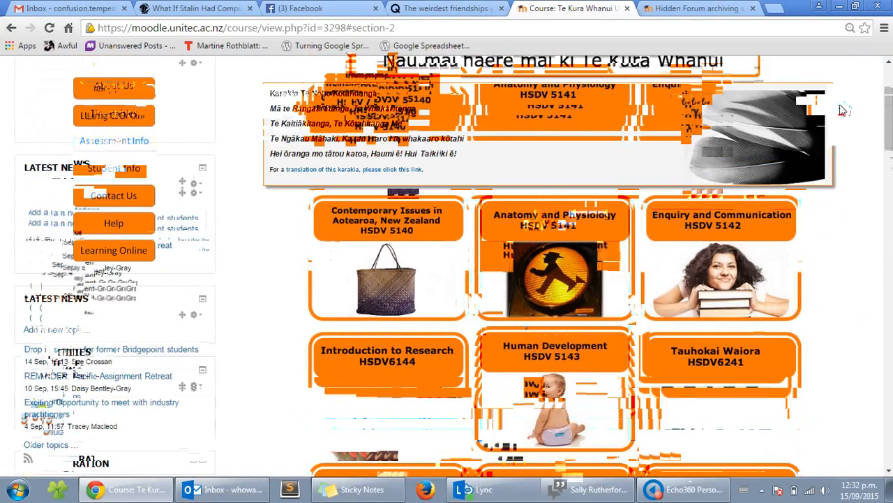
{"action": "left_click", "coordinate": [842, 105]}
Step: Open the course's forum index in a new browser tab and look through the Learning forums list for the new forum
{"action": "scroll", "coordinate": [439, 272], "scroll_direction": "down", "scroll_amount": 4}
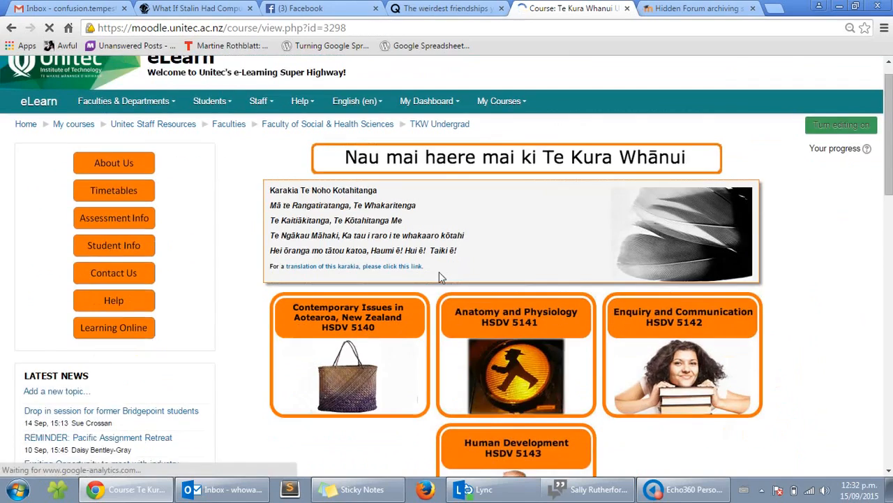
{"action": "left_click", "coordinate": [405, 414]}
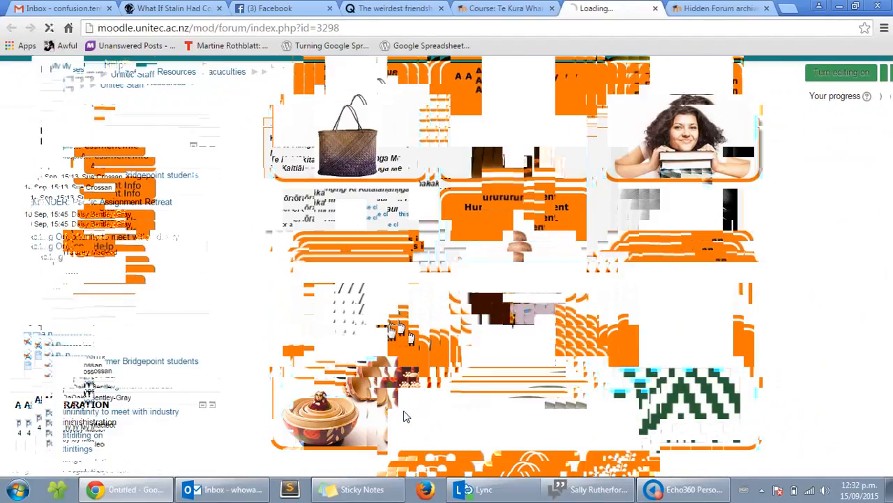
{"action": "scroll", "coordinate": [446, 344], "scroll_direction": "down", "scroll_amount": 3}
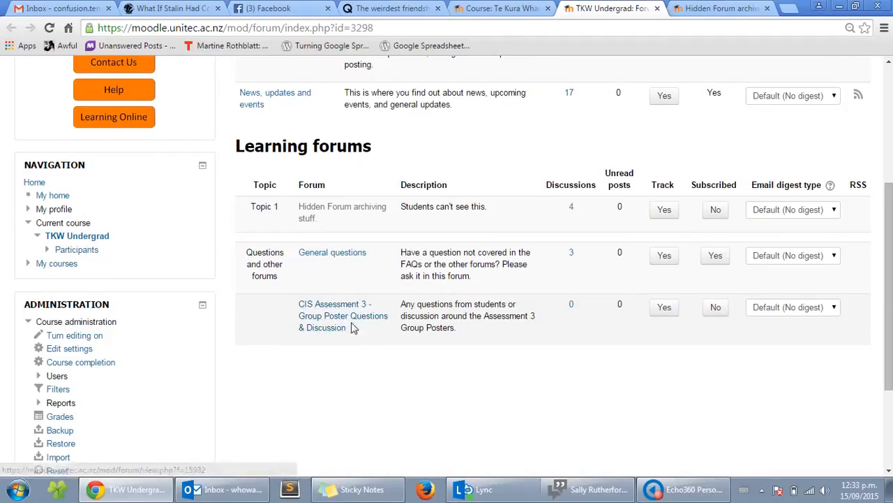
Step: Return to the course page and check how the new forum is listed in the "Questions and other forums" section
{"action": "left_click", "coordinate": [496, 10]}
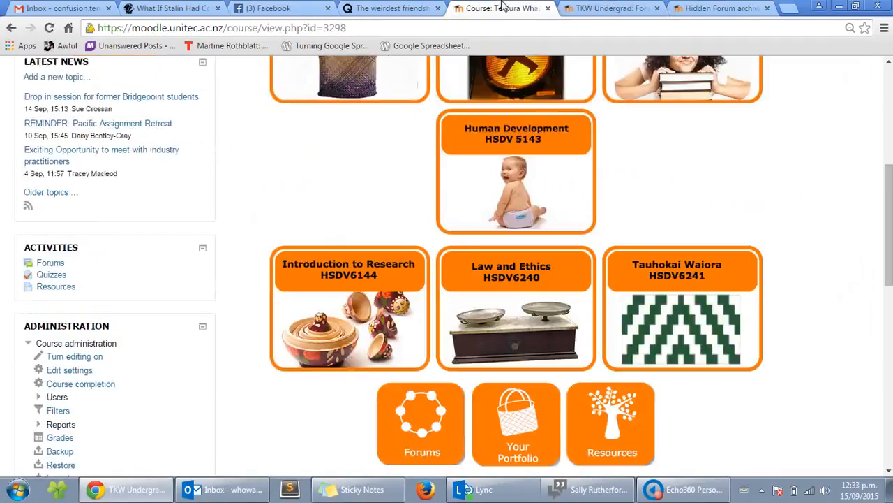
{"action": "scroll", "coordinate": [412, 241], "scroll_direction": "down", "scroll_amount": 1}
{"action": "scroll", "coordinate": [411, 241], "scroll_direction": "down", "scroll_amount": 9}
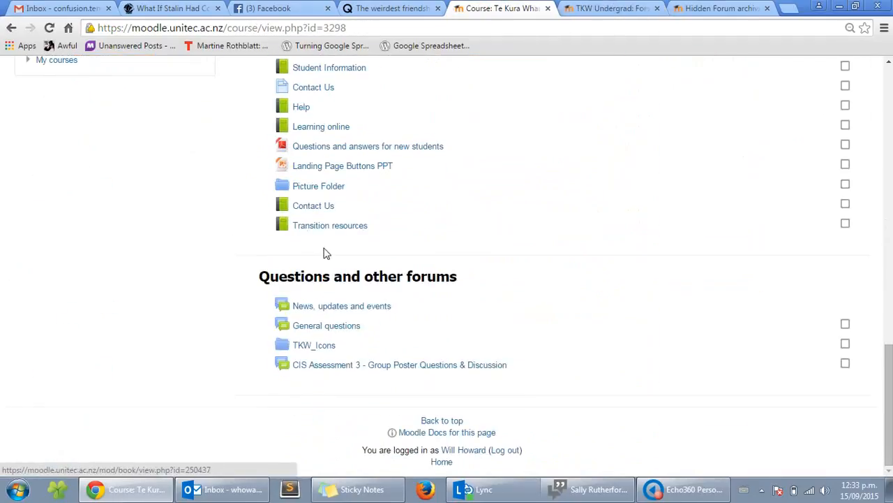
{"action": "scroll", "coordinate": [377, 370], "scroll_direction": "up", "scroll_amount": 1}
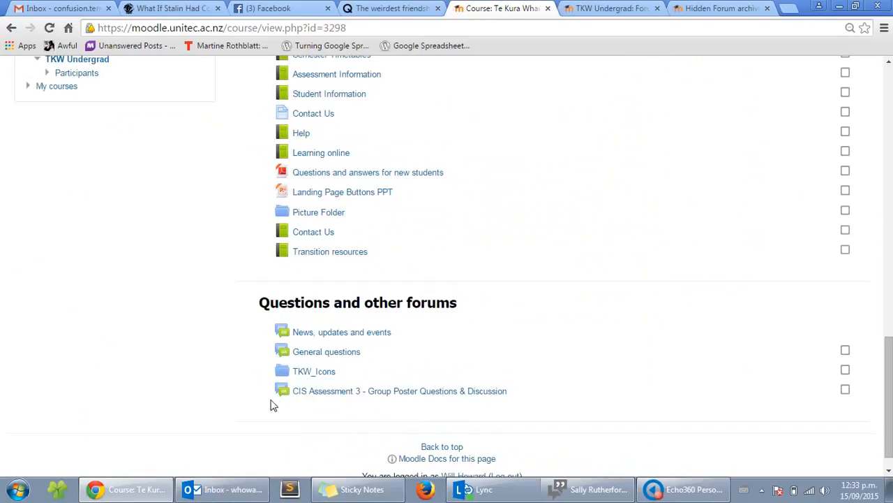
{"action": "scroll", "coordinate": [582, 281], "scroll_direction": "up", "scroll_amount": 10}
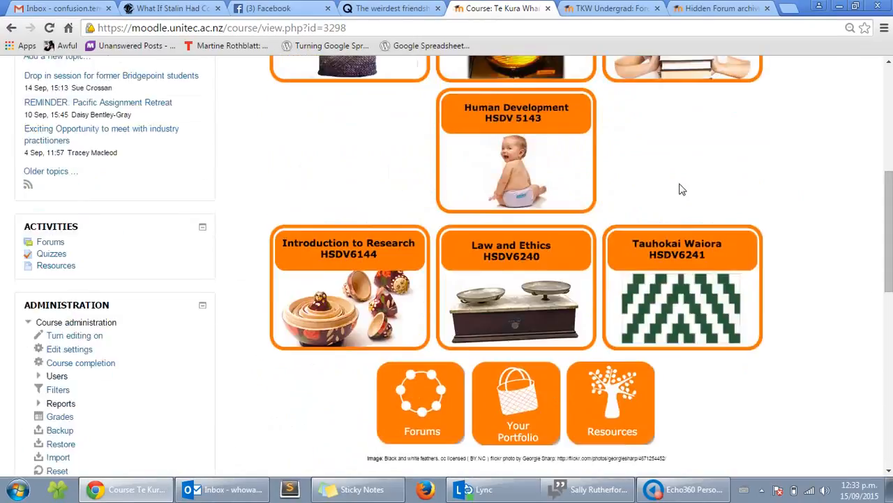
{"action": "scroll", "coordinate": [679, 182], "scroll_direction": "up", "scroll_amount": 1}
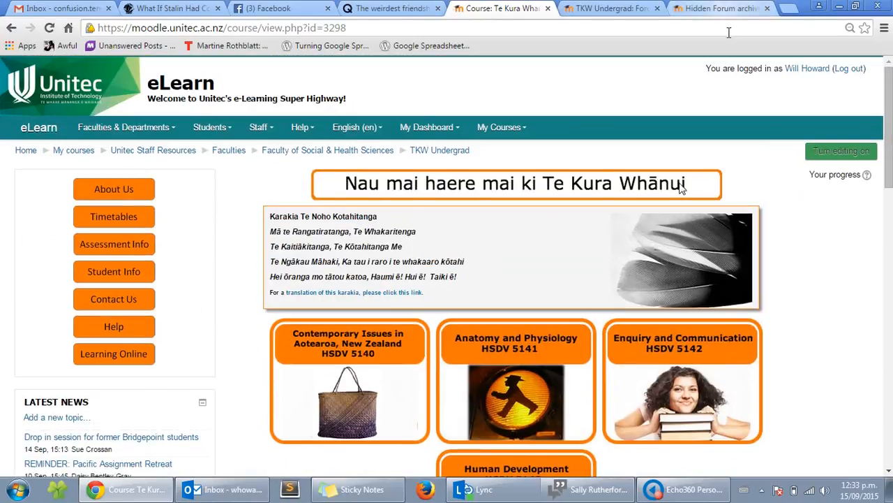